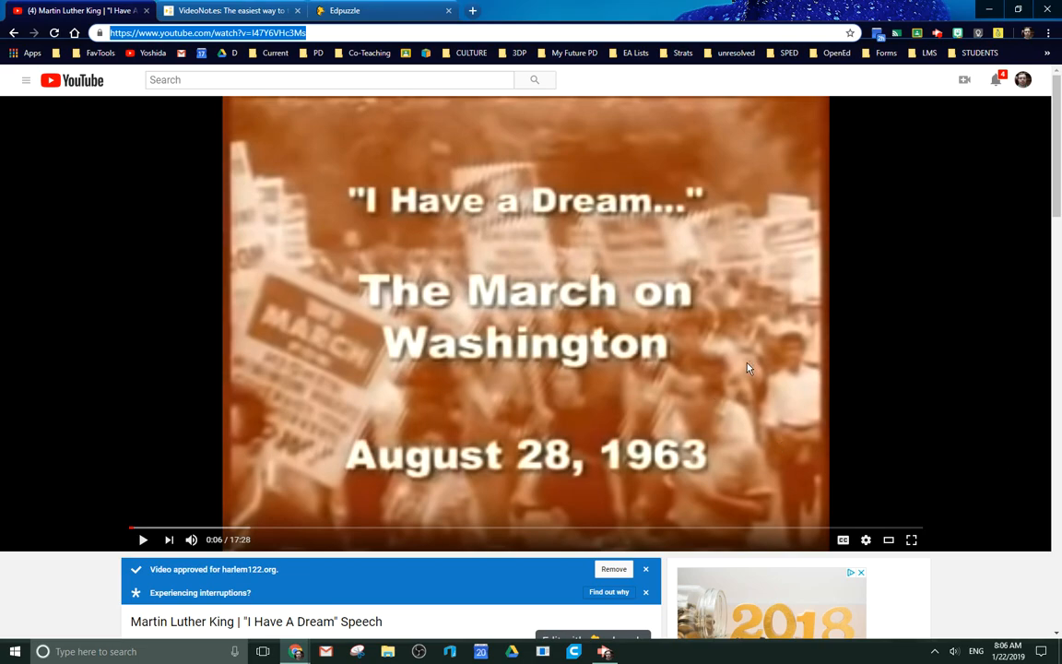
Switch to VideoNot.es and play the loaded "I Have A Dream" speech video.
left_click(229, 12)
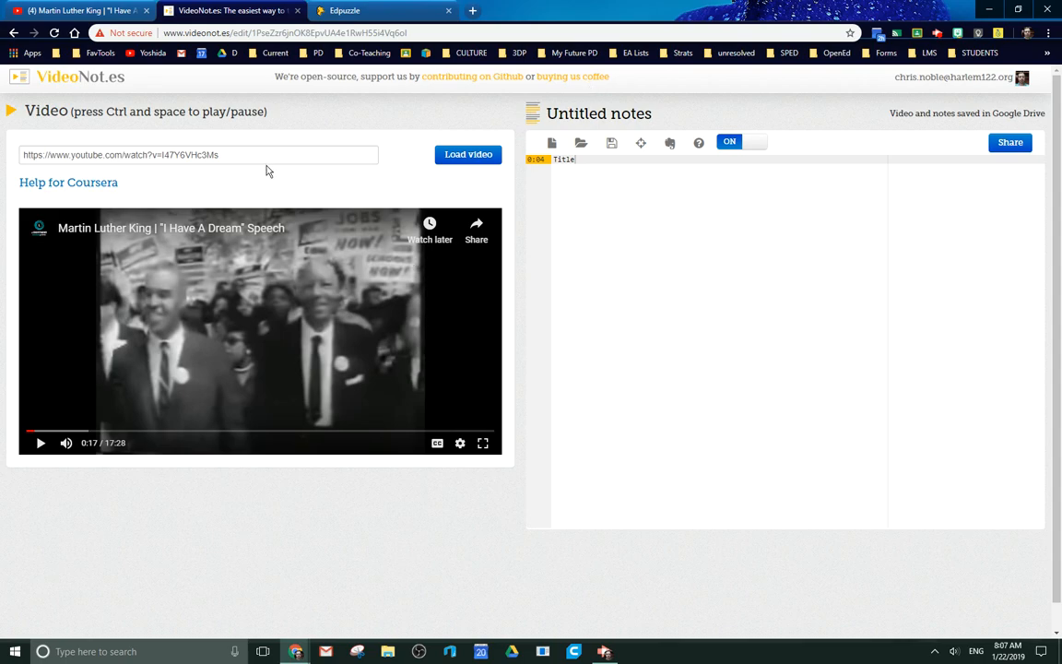
left_click_drag(242, 155, 4, 154)
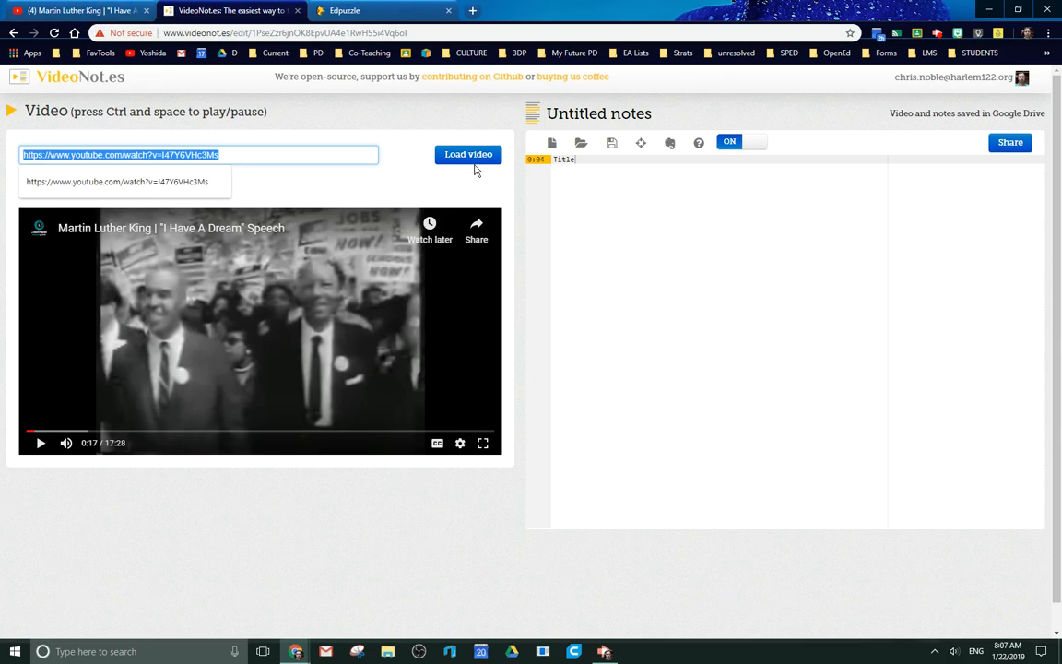
left_click(41, 443)
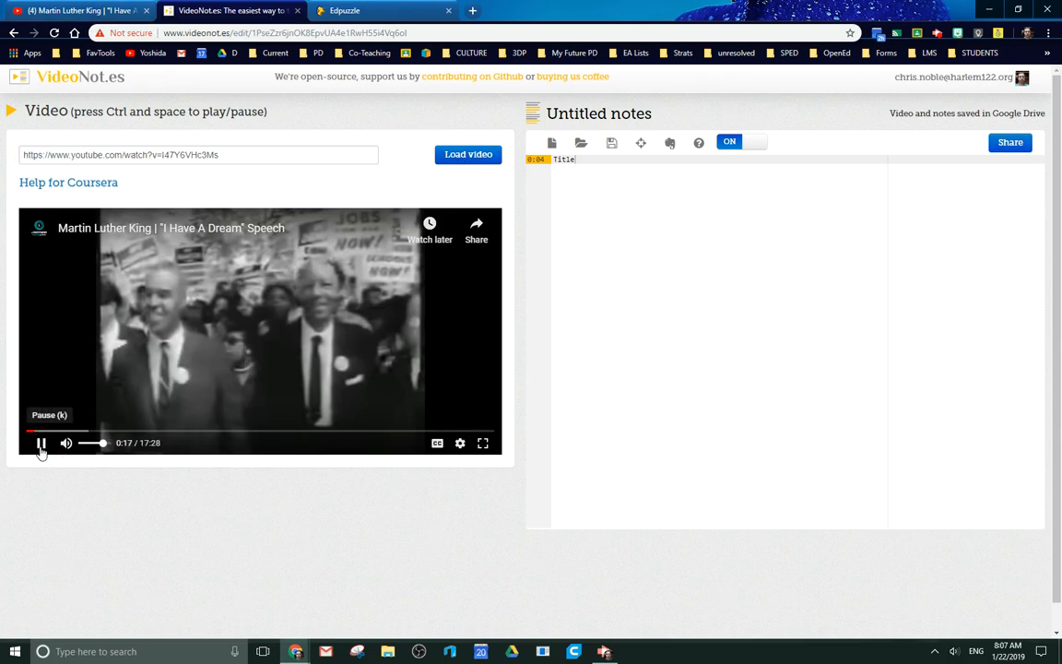
Complete the first note line so it reads "Title: MLK is walking with multi racial politicians and supporters".
left_click(652, 220)
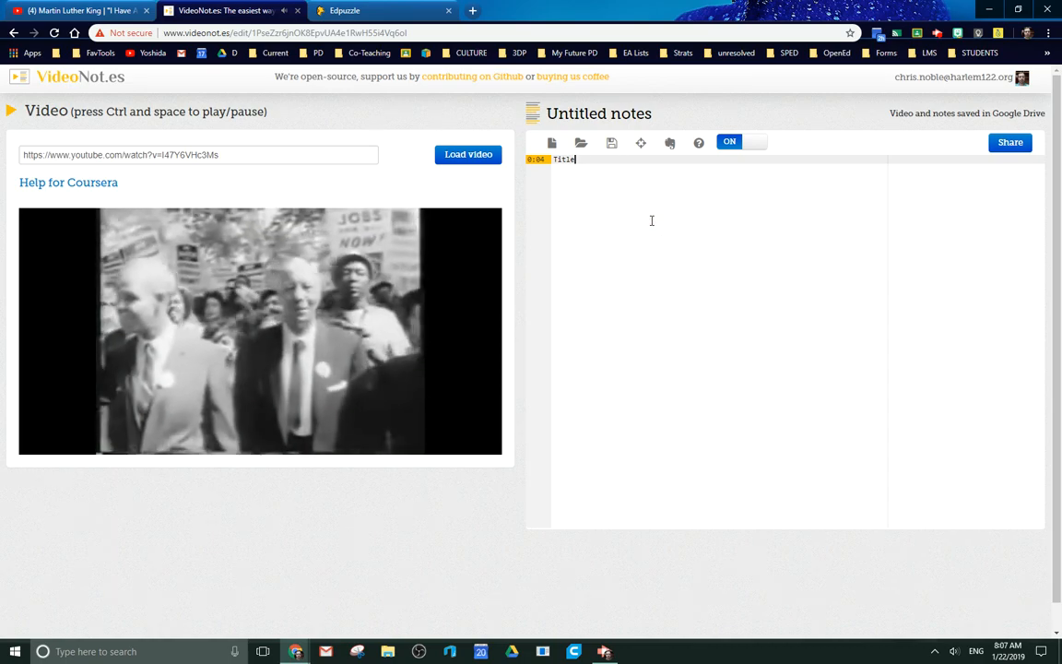
type(":")
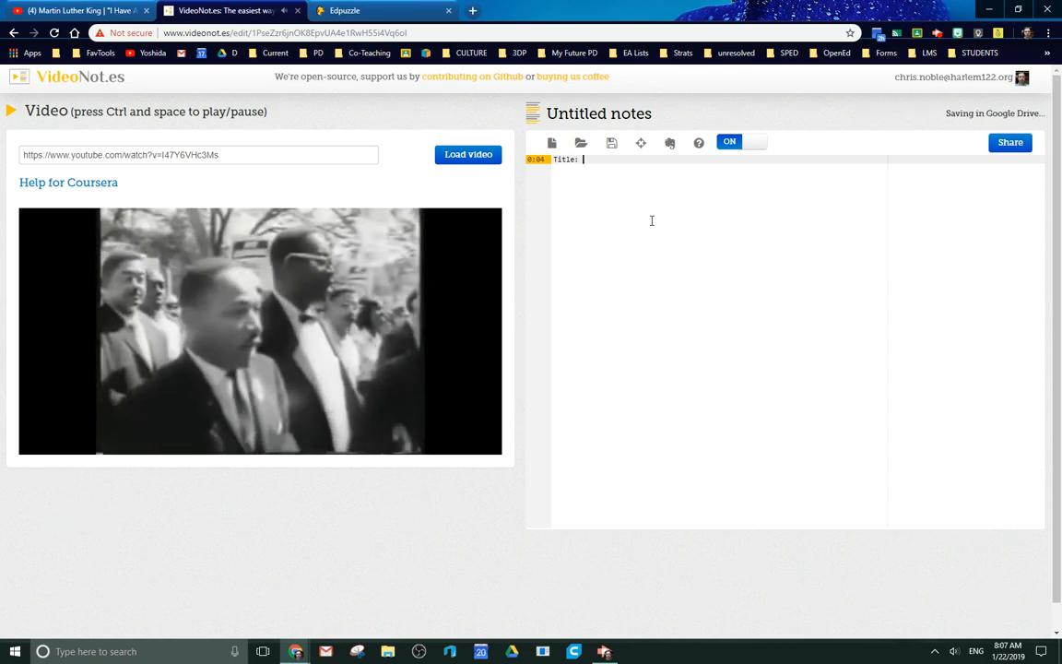
type(" MLK")
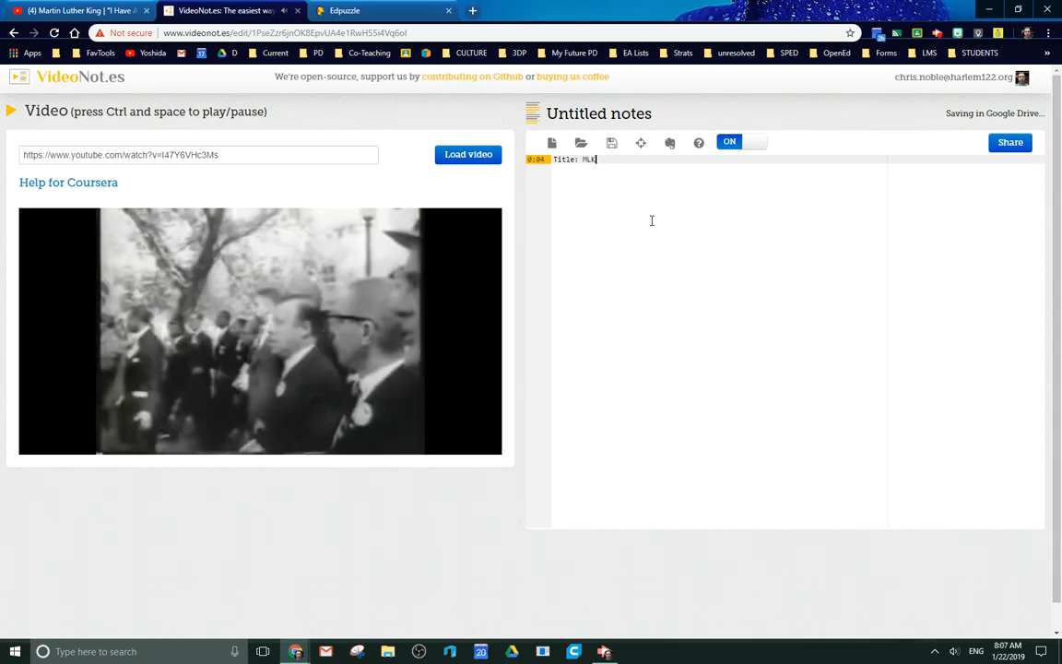
type(" is walking with ")
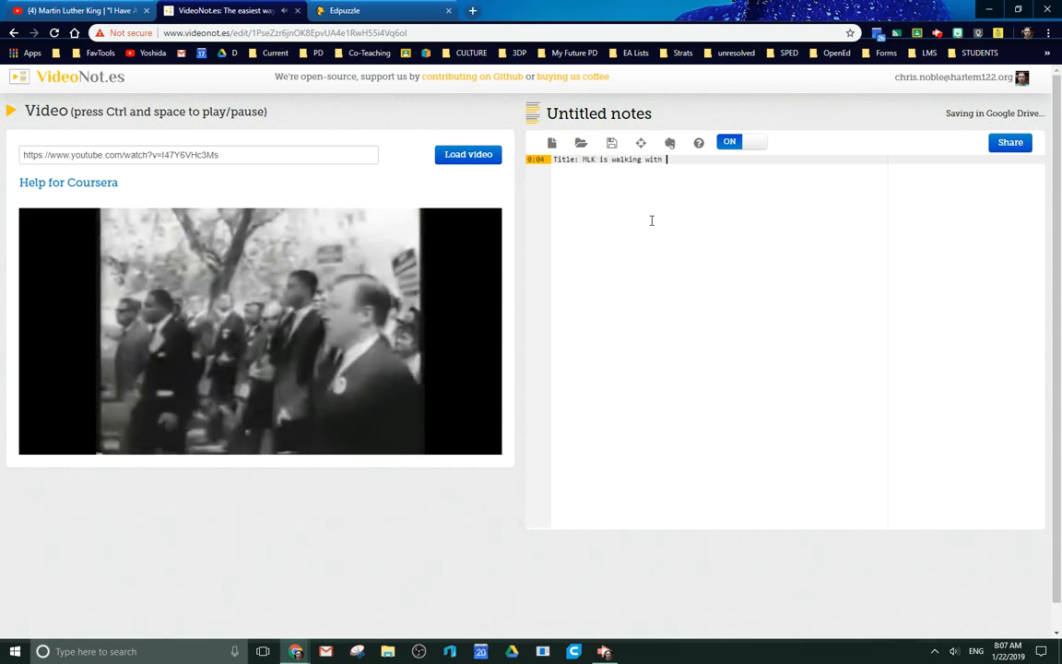
type("multi raci")
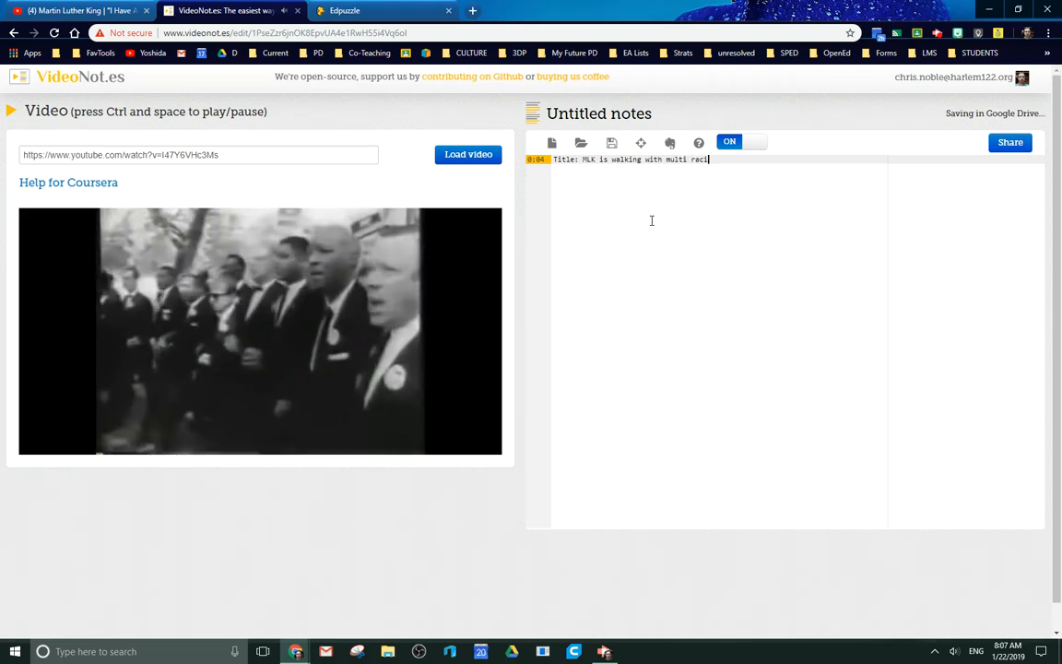
type("al politicians")
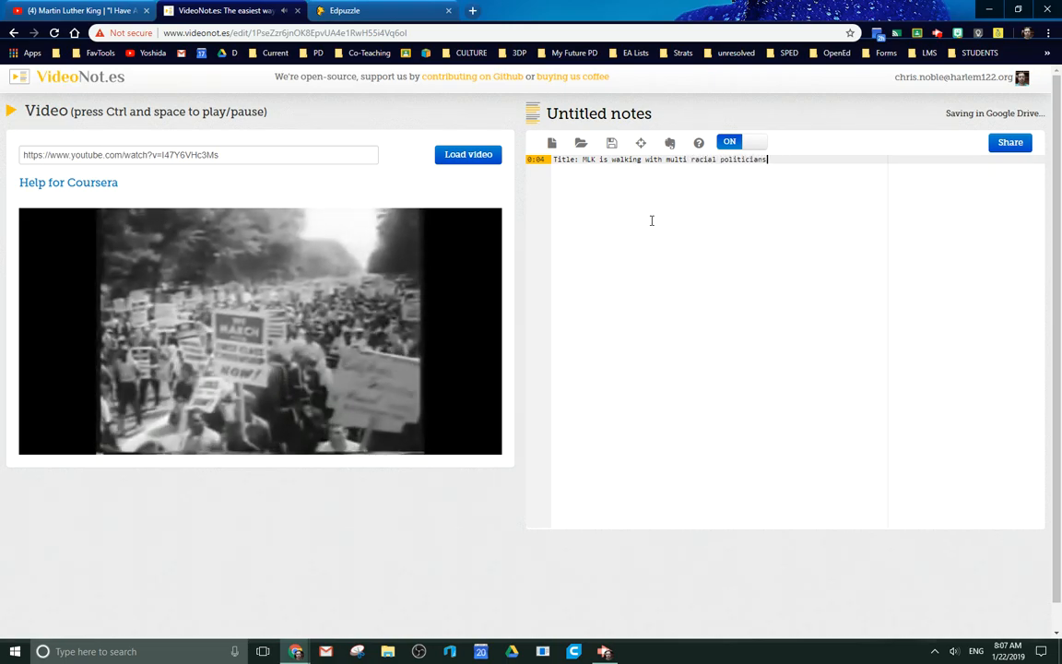
type(" and supporters")
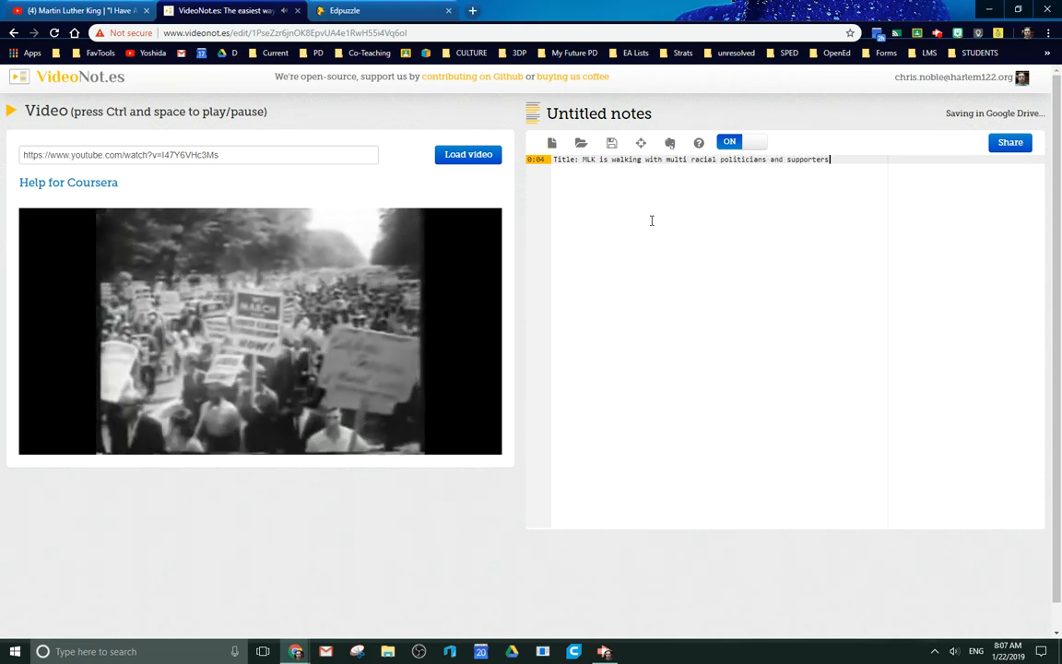
Add a second note line reading Signs say "We march for..." while the video plays.
key("Return")
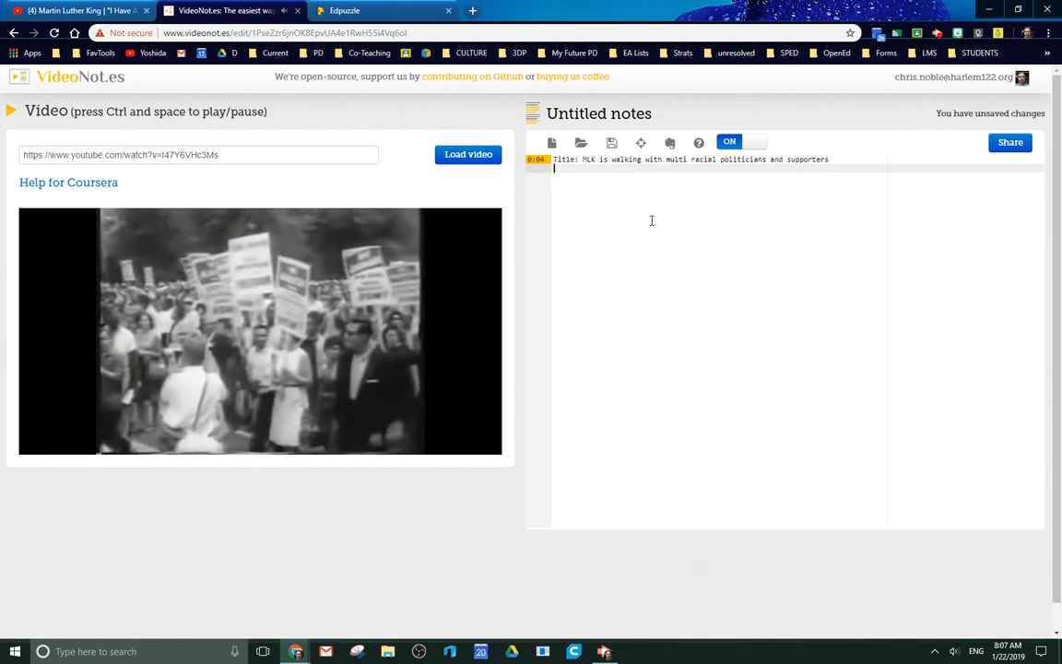
type("Sign")
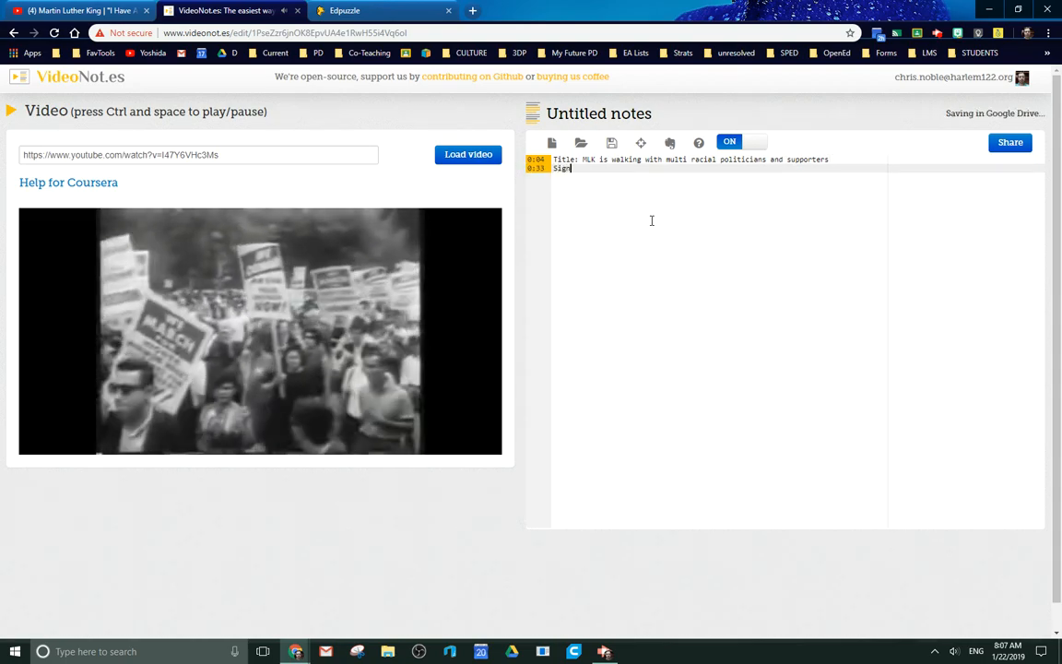
type("s say \"We ma")
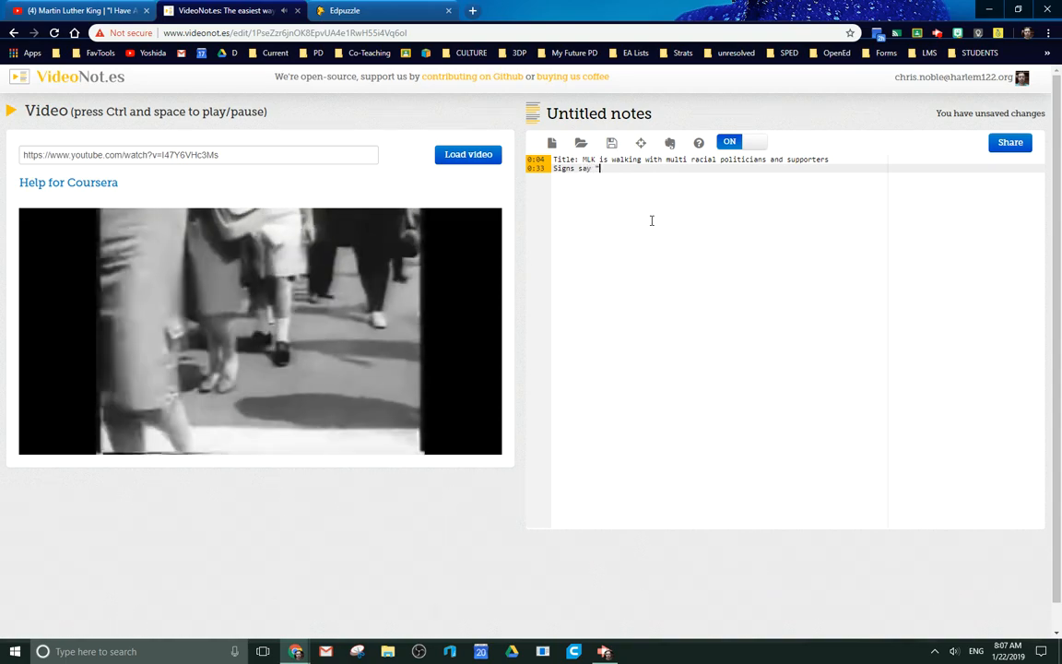
type("rch for...\"")
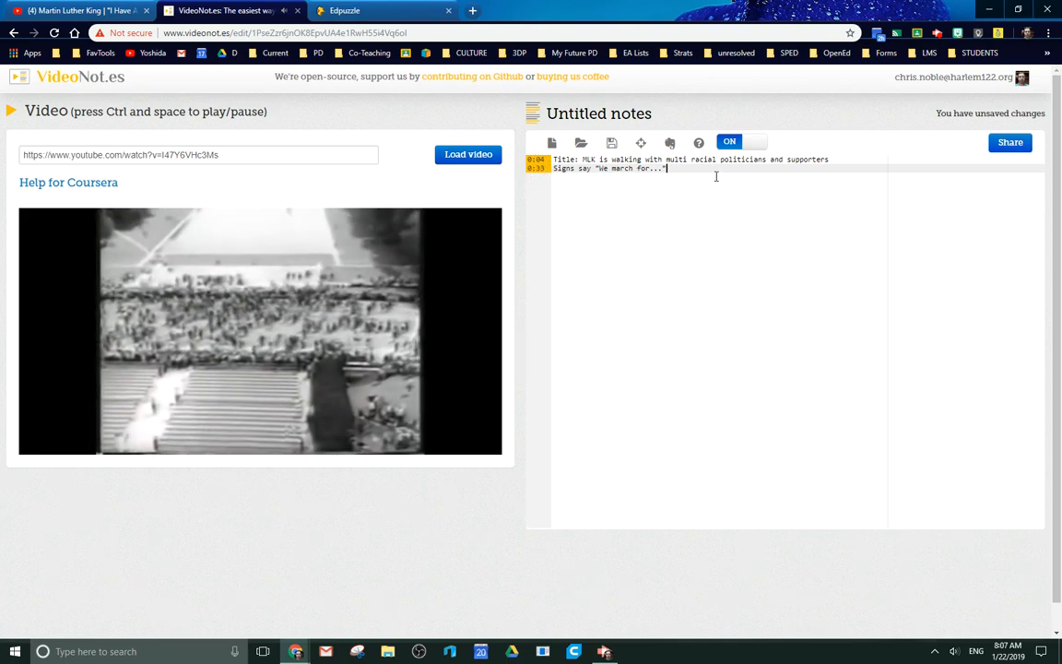
Add a third note line, MLK begins speech, with only an opening quotation mark, and pause the video.
key("Return")
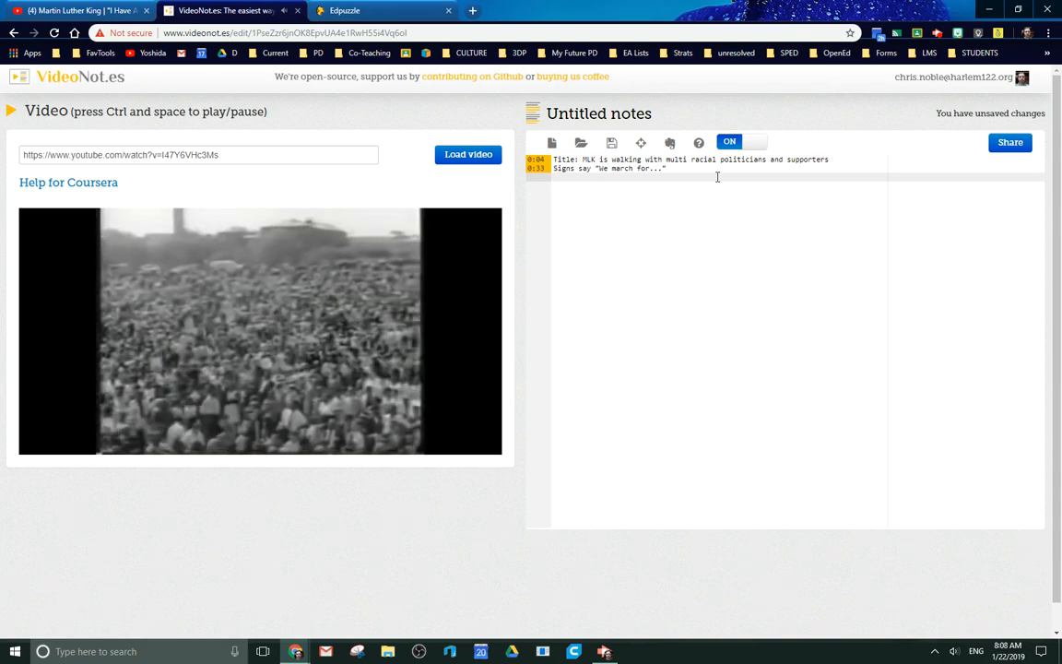
type("\"MLK begins ")
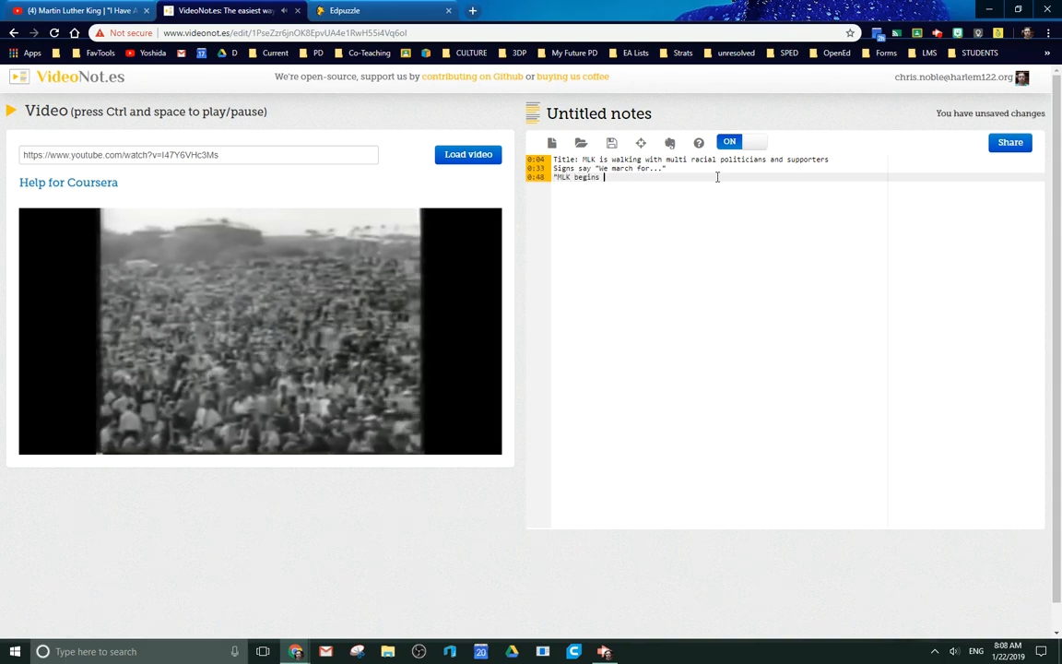
type("speech \"")
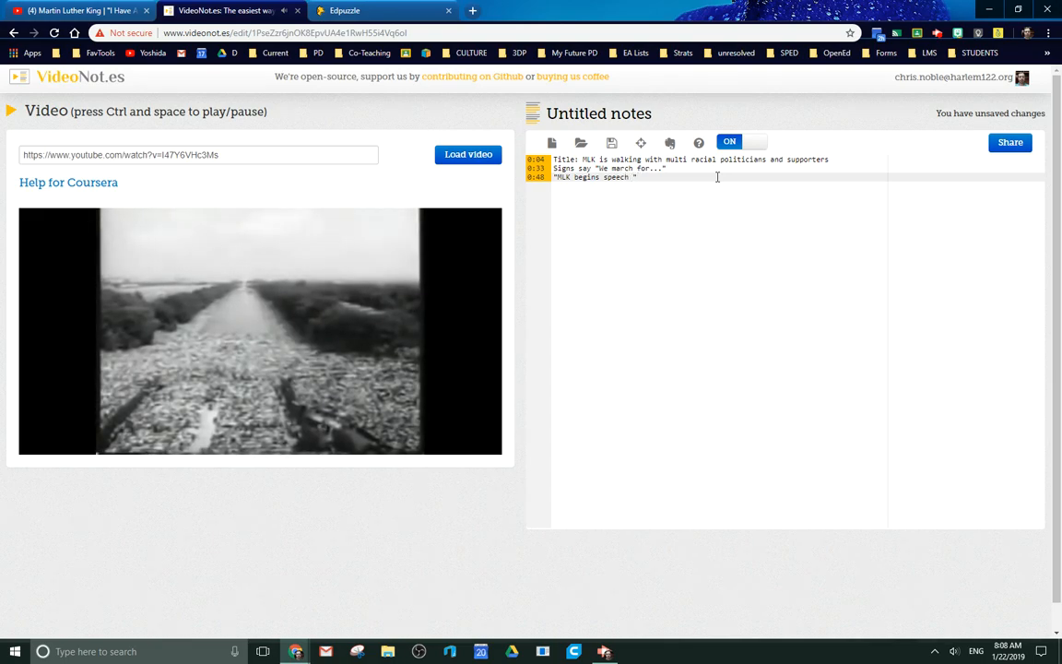
key("BackSpace")
key("BackSpace")
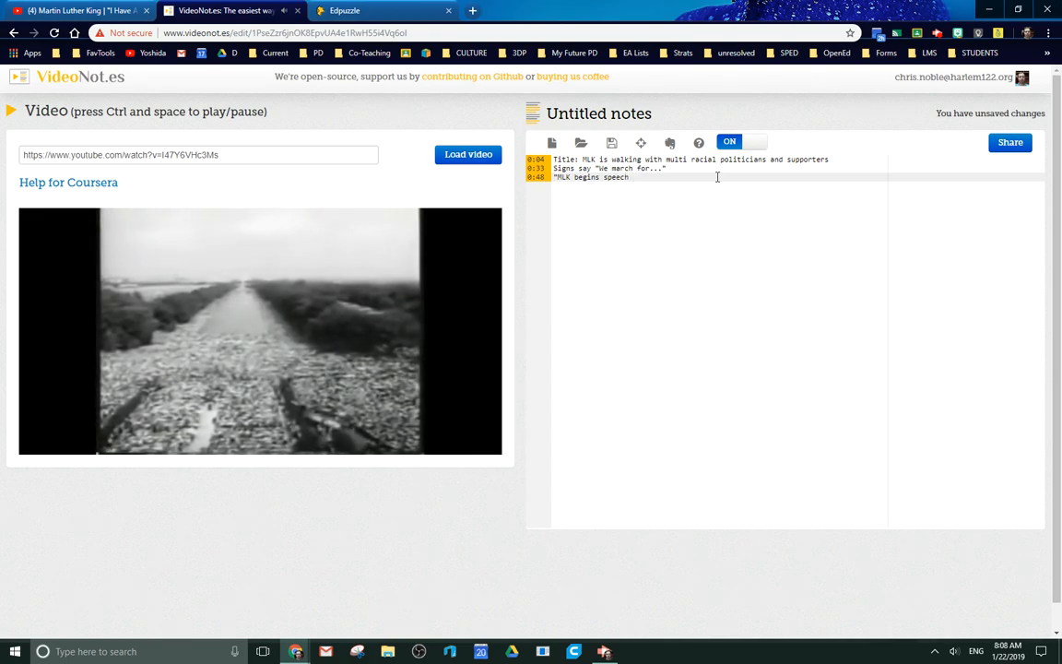
key("Return")
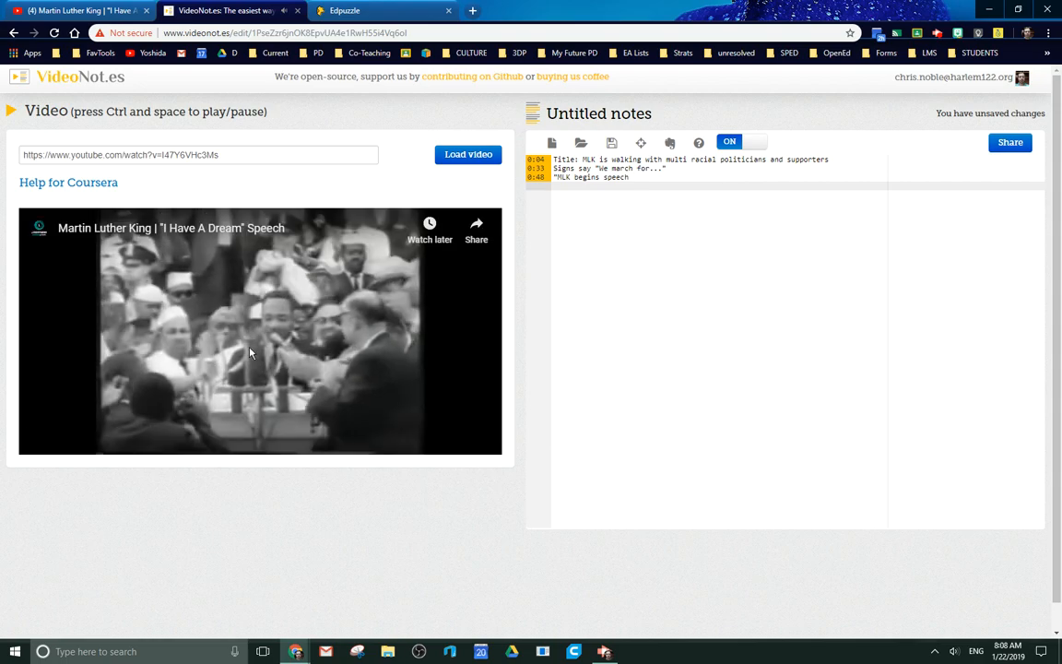
left_click(41, 444)
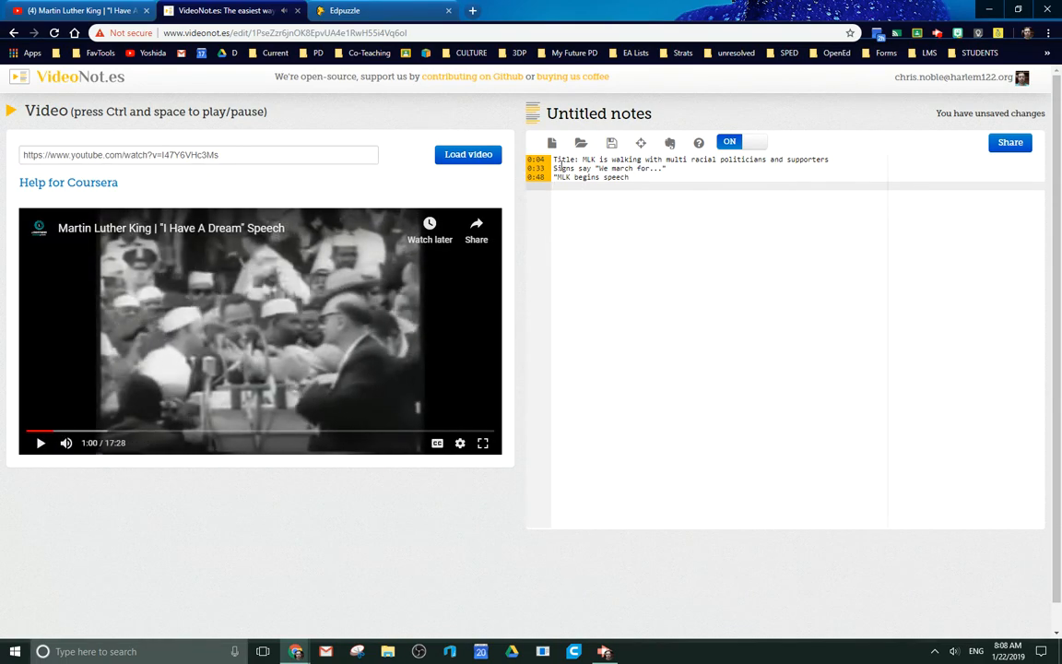
Rename the untitled notes file as "MLK notes" and save the new name.
left_click(610, 113)
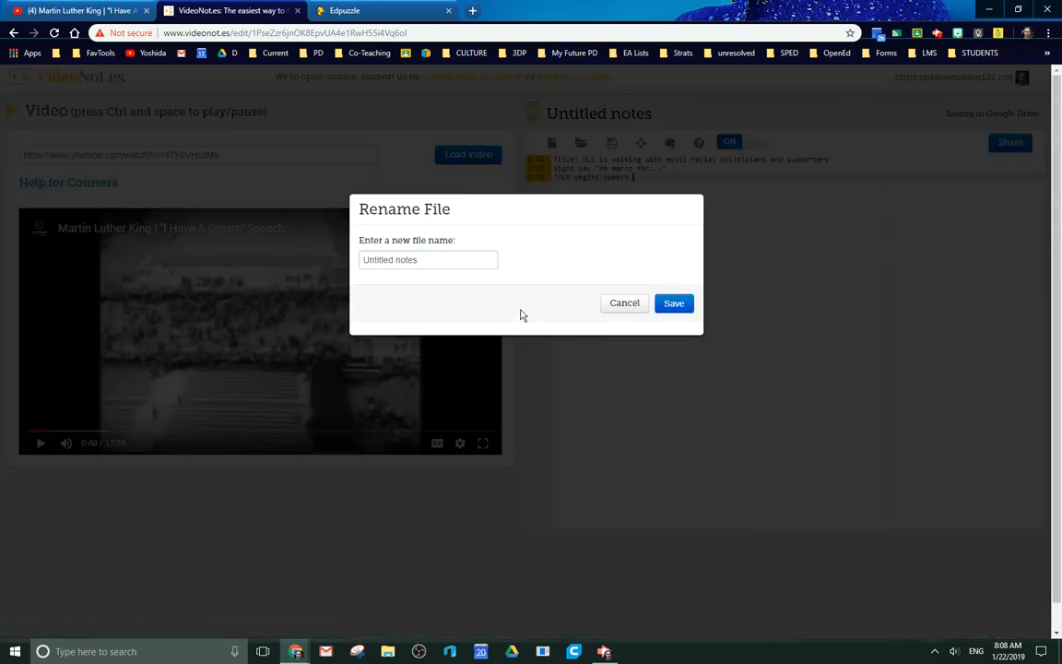
left_click(431, 259)
type("<L")
key("BackSpace")
key("BackSpace")
key("BackSpace")
key("BackSpace")
key("BackSpace")
key("BackSpace")
key("BackSpace")
key("BackSpace")
key("BackSpace")
key("BackSpace")
key("BackSpace")
key("BackSpace")
key("BackSpace")
key("BackSpace")
key("BackSpace")
key("BackSpace")
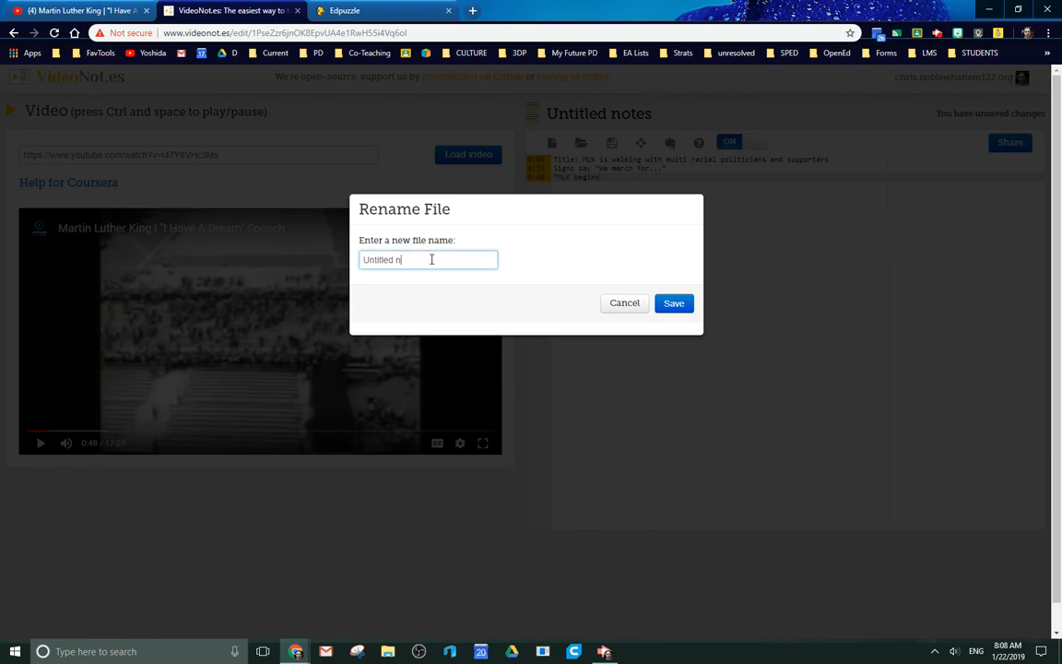
type("MLK notes")
left_click(668, 307)
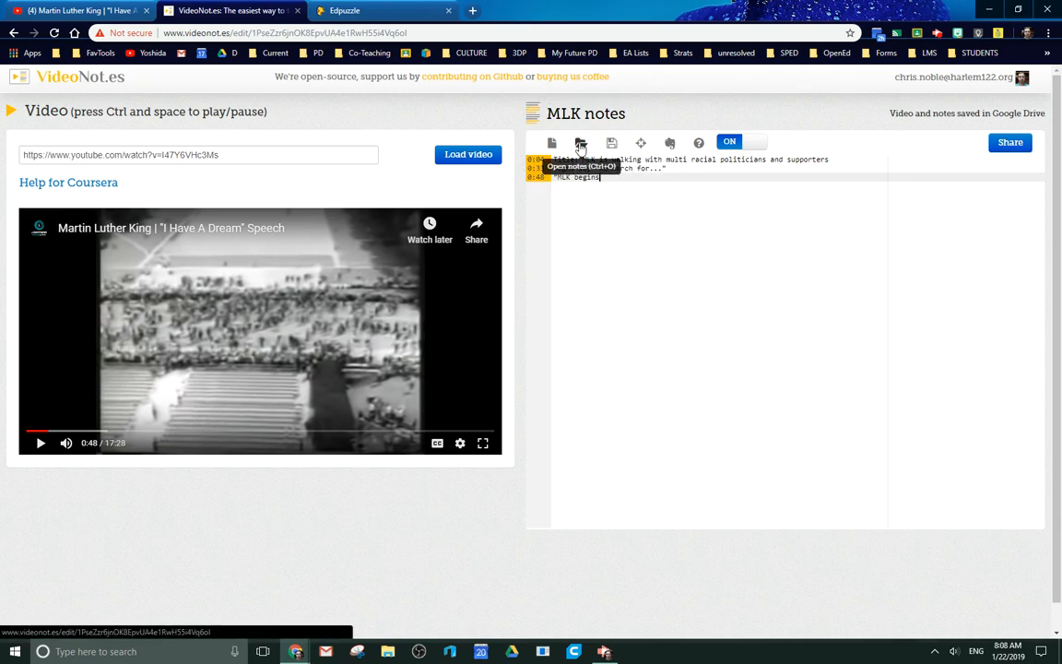
left_click(668, 143)
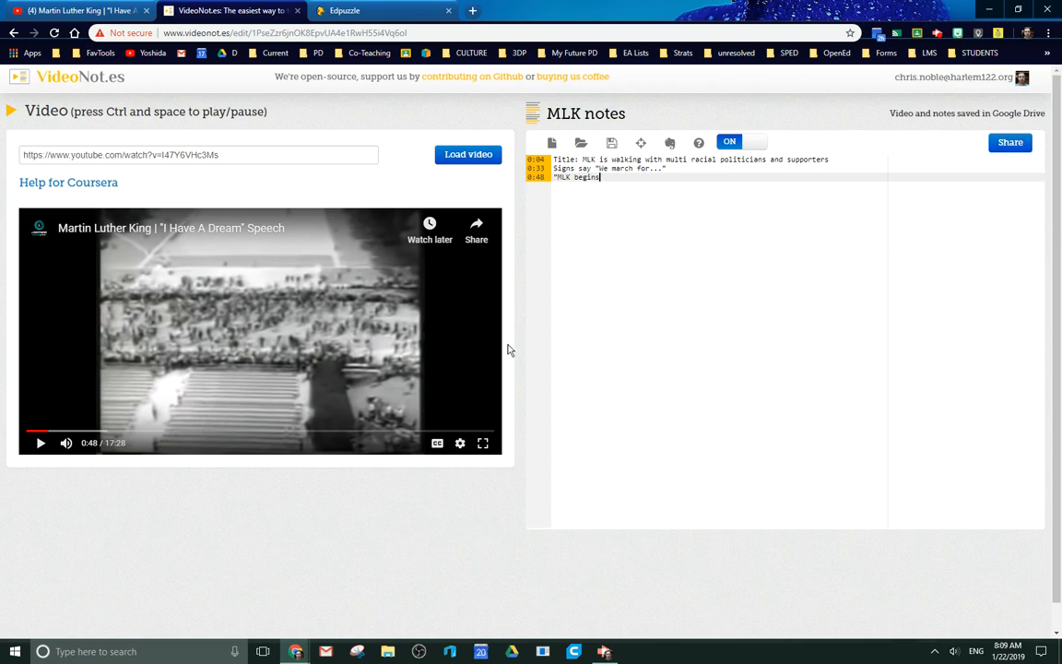
left_click_drag(251, 74, 358, 81)
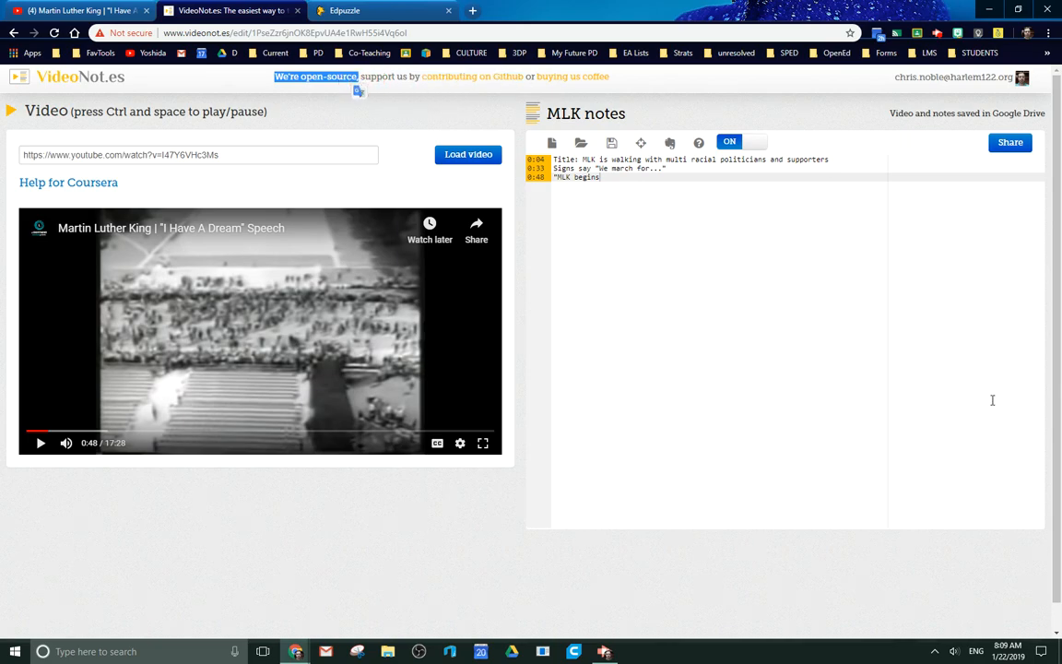
left_click_drag(1054, 371, 1055, 319)
left_click_drag(607, 80, 638, 81)
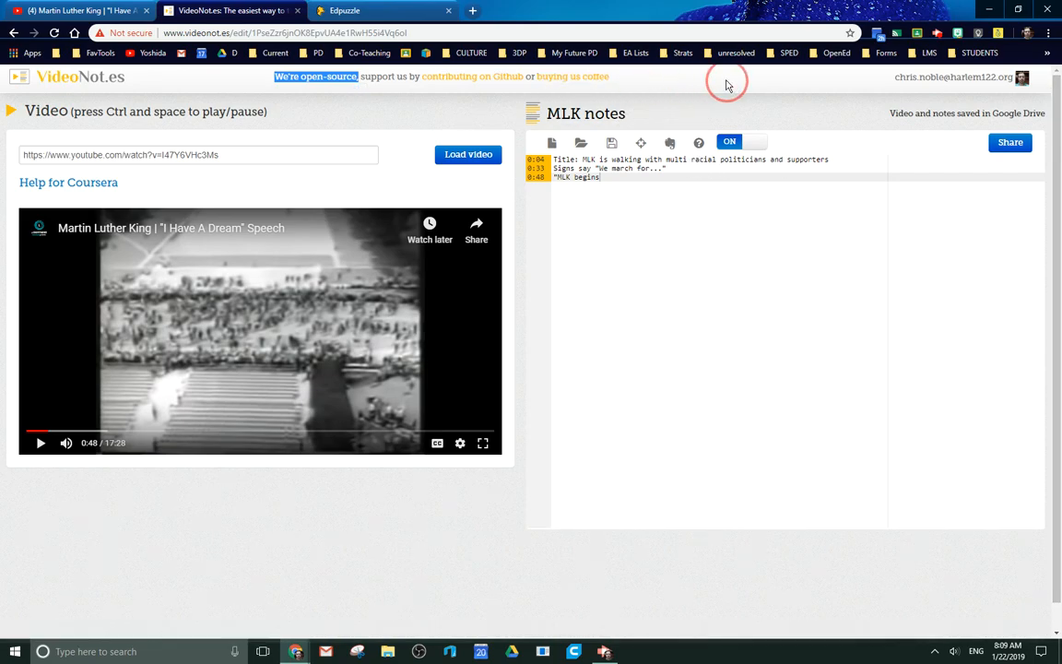
left_click_drag(727, 84, 658, 76)
Switch to Edpuzzle and look through the Harlem Middle School videos and other subject areas.
left_click(374, 13)
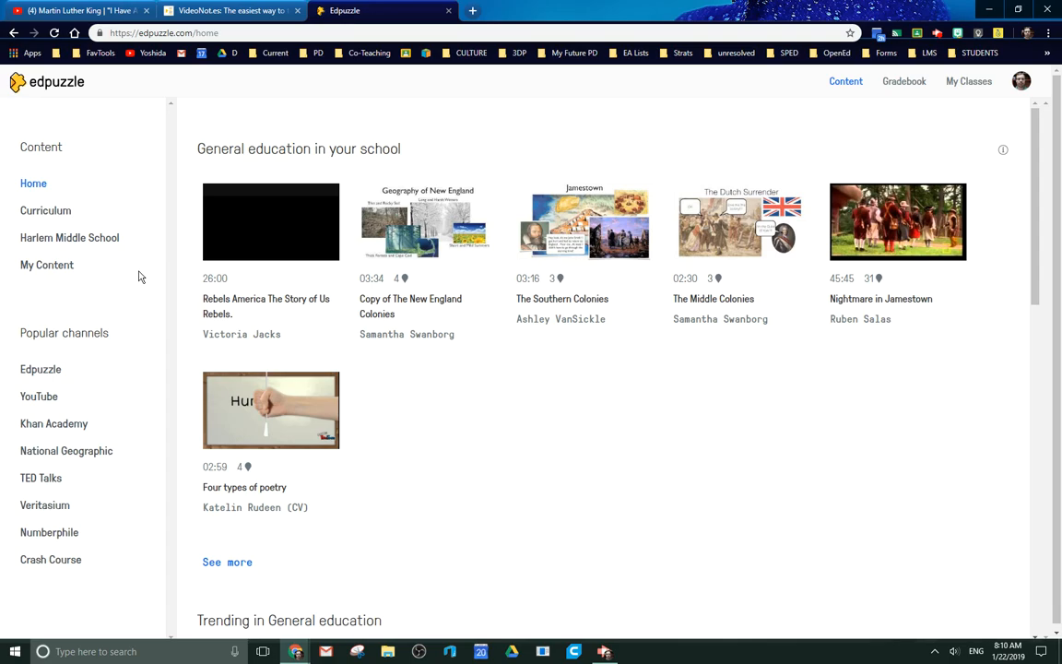
left_click(76, 241)
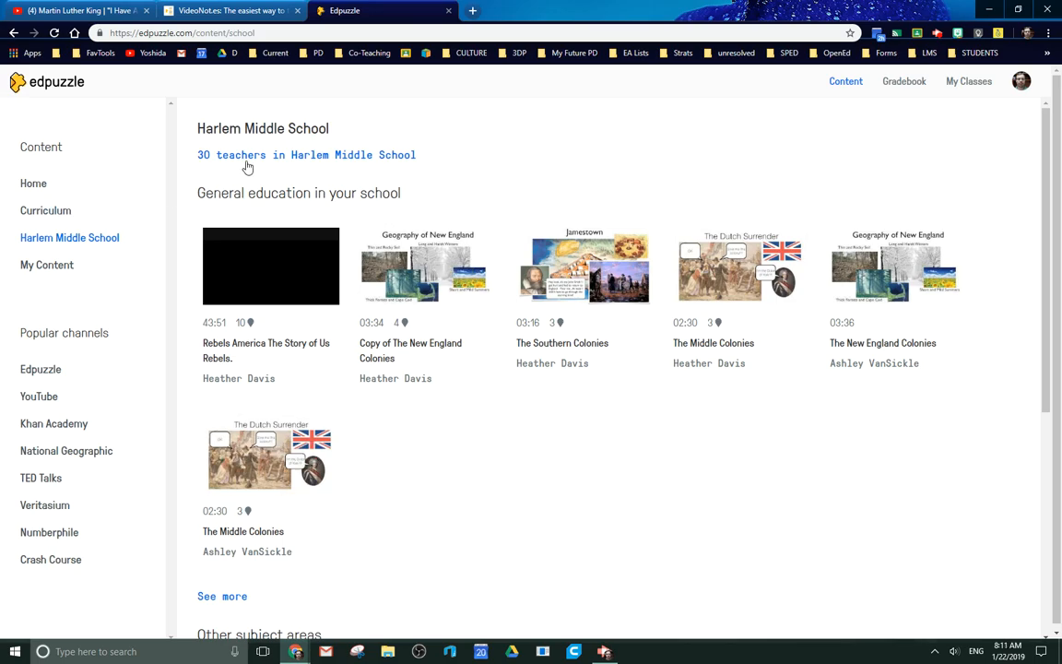
scroll(503, 240, "down", 1)
scroll(512, 254, "down", 4)
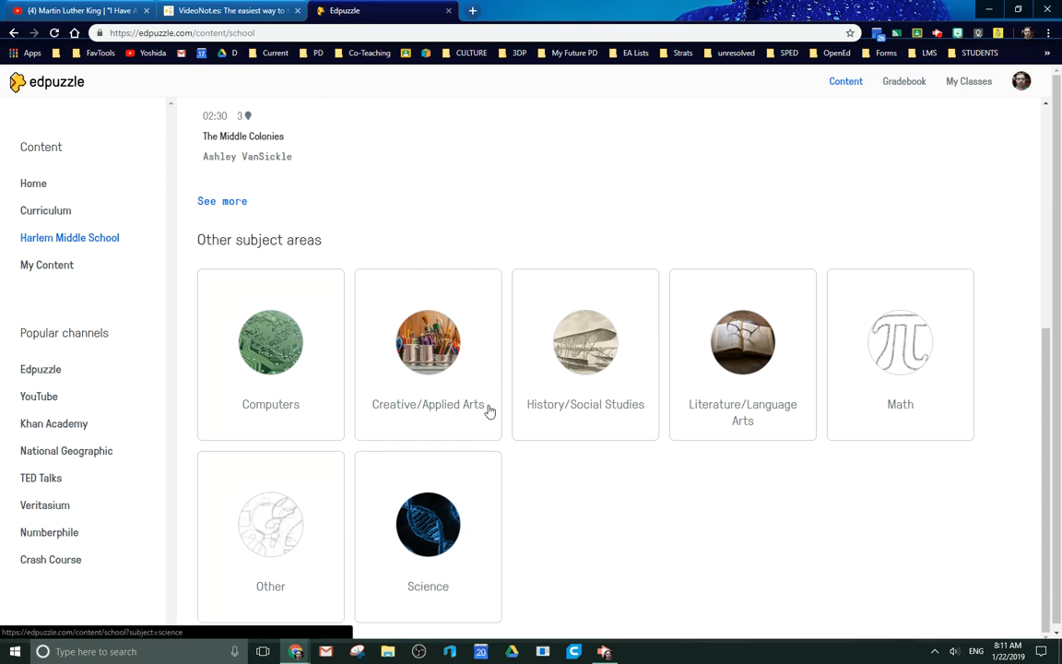
scroll(474, 206, "up", 1)
scroll(523, 241, "up", 1)
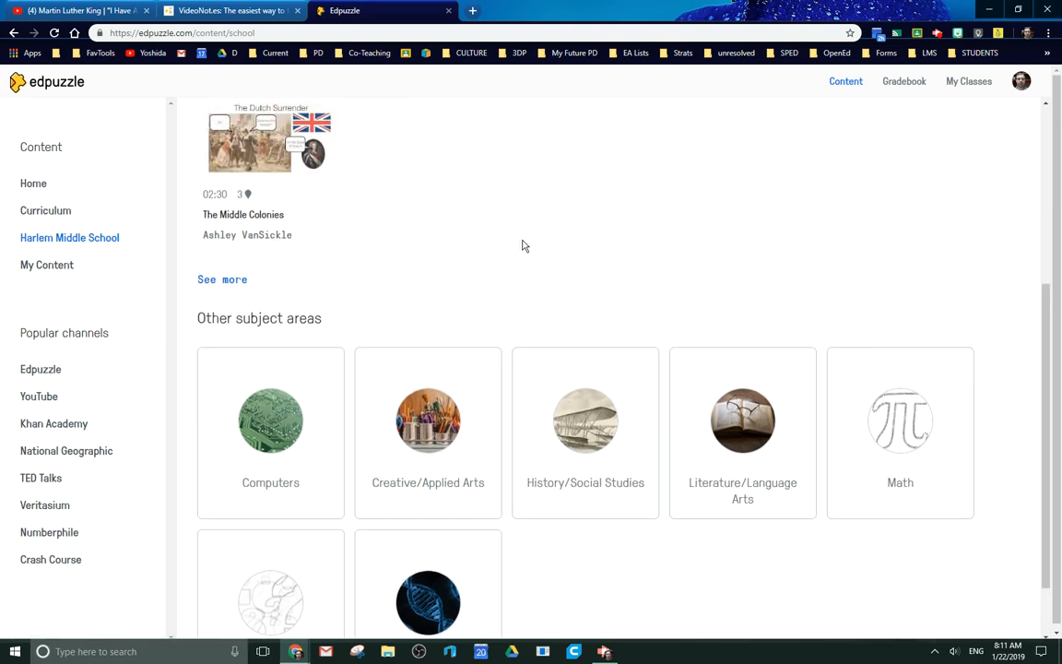
Browse the videos in My Content and show the options for adding content.
left_click(56, 266)
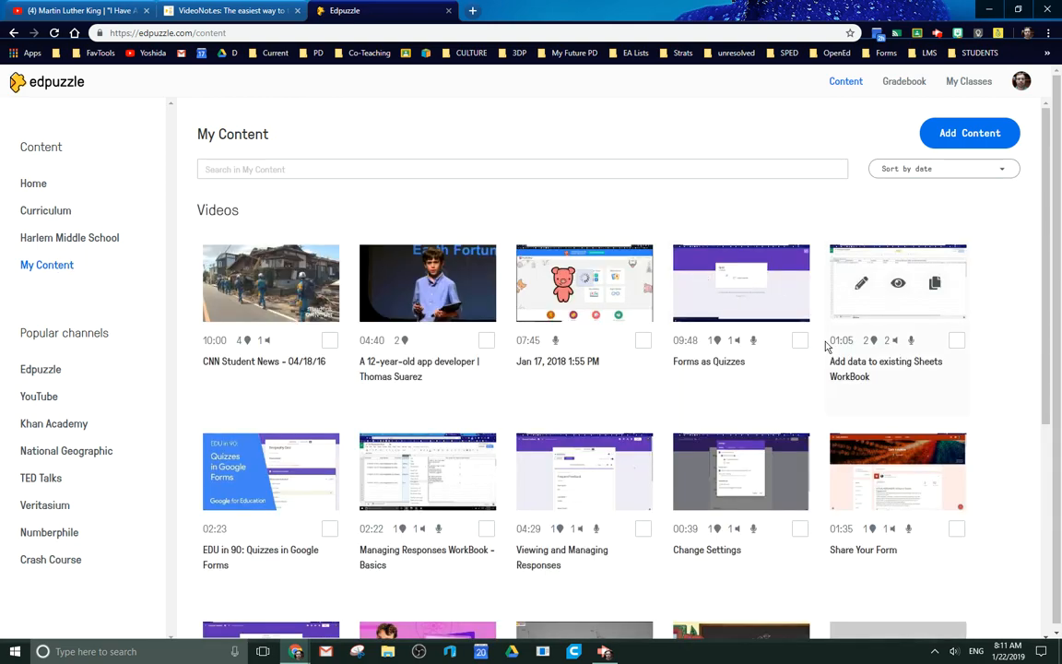
scroll(816, 343, "down", 5)
mouse_move(800, 338)
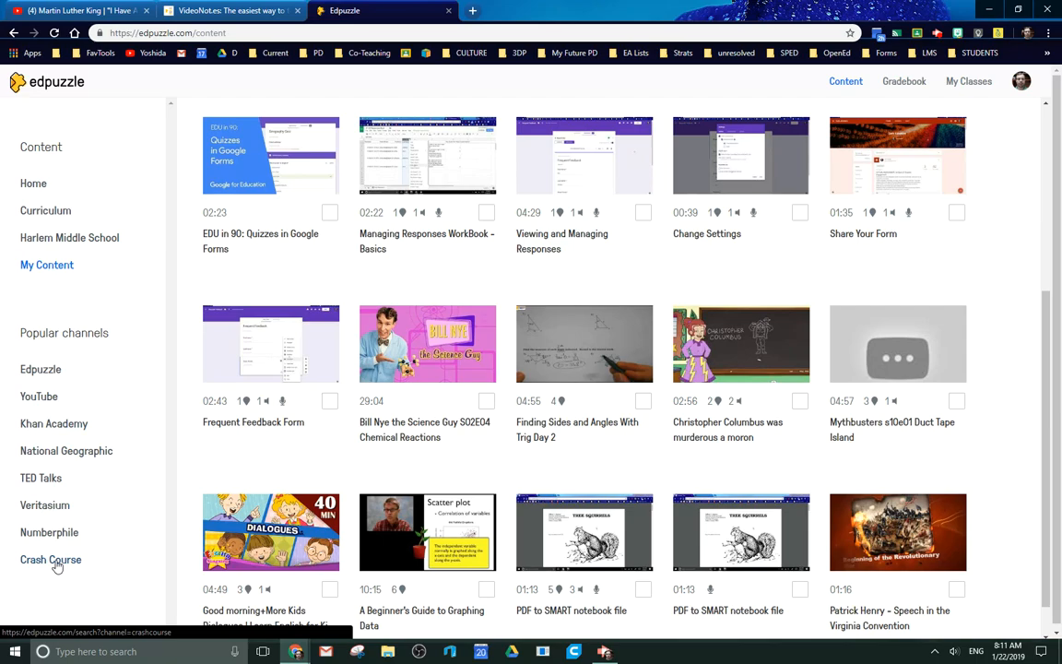
scroll(401, 205, "up", 2)
scroll(403, 201, "up", 2)
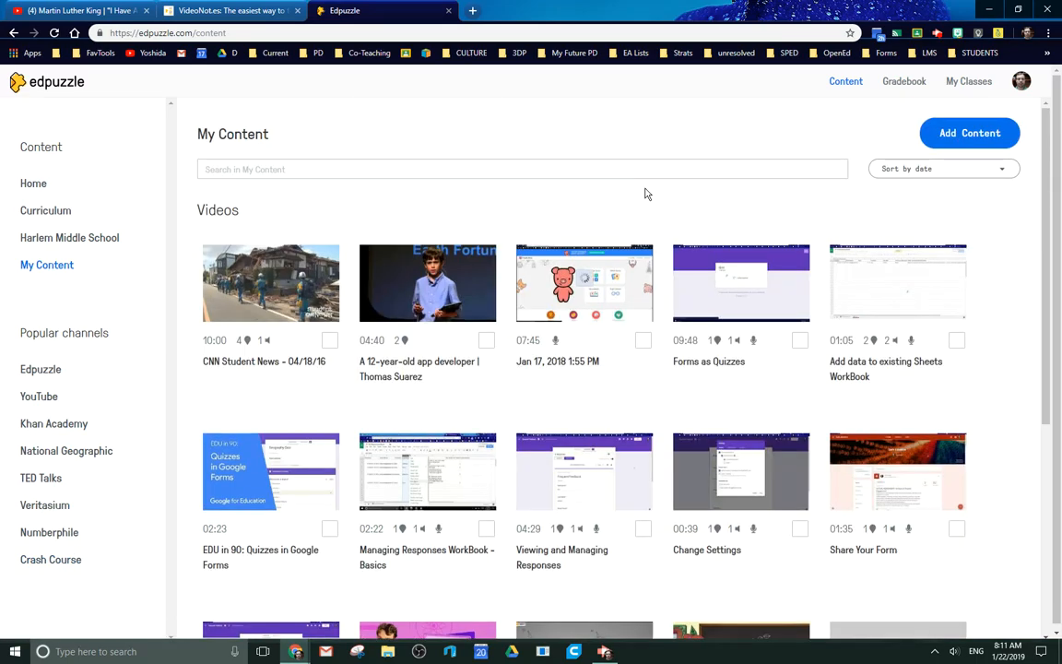
left_click(985, 135)
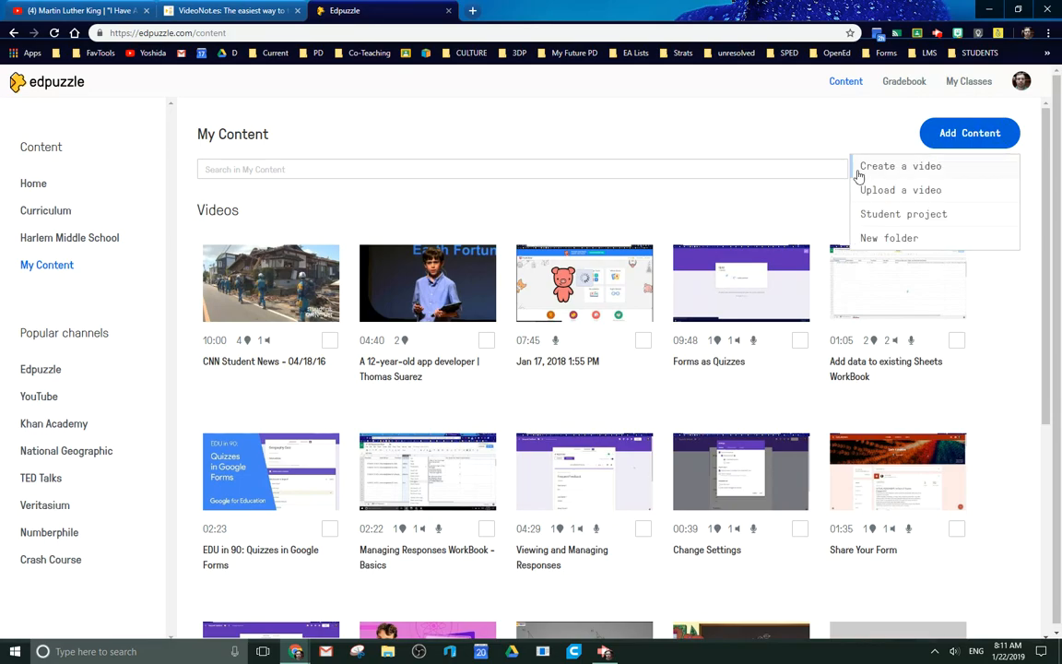
Open the YouTube channel in Edpuzzle and load the Martin Luther King "I Have A Dream" speech from its copied link for editing.
left_click(38, 398)
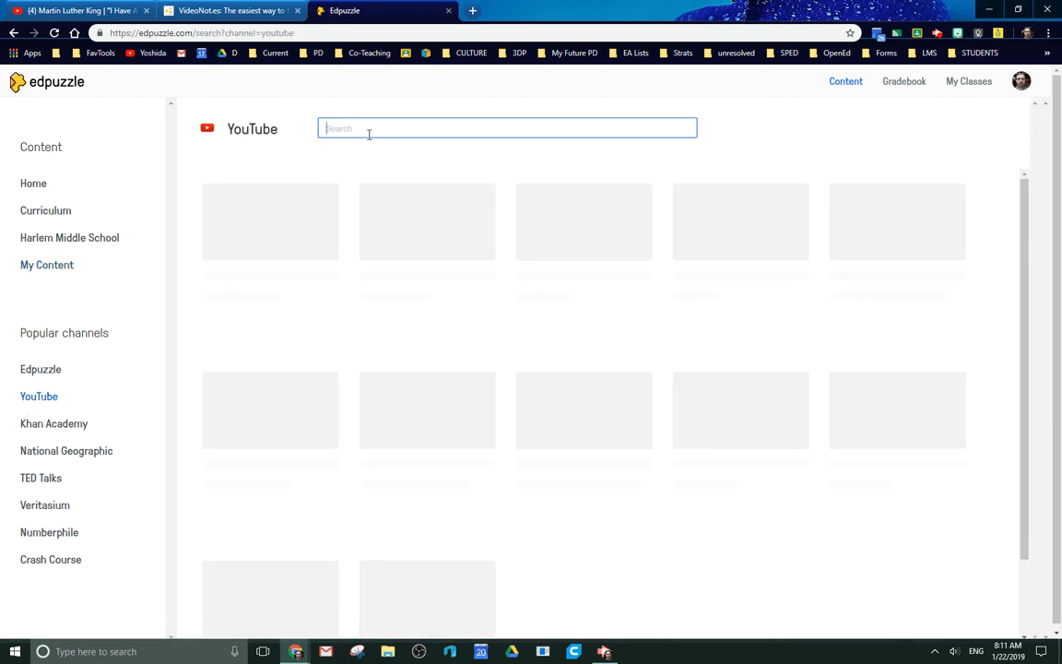
type("https://www.youtube.com/watch?v=I47Y6VHc3Ms")
key("Return")
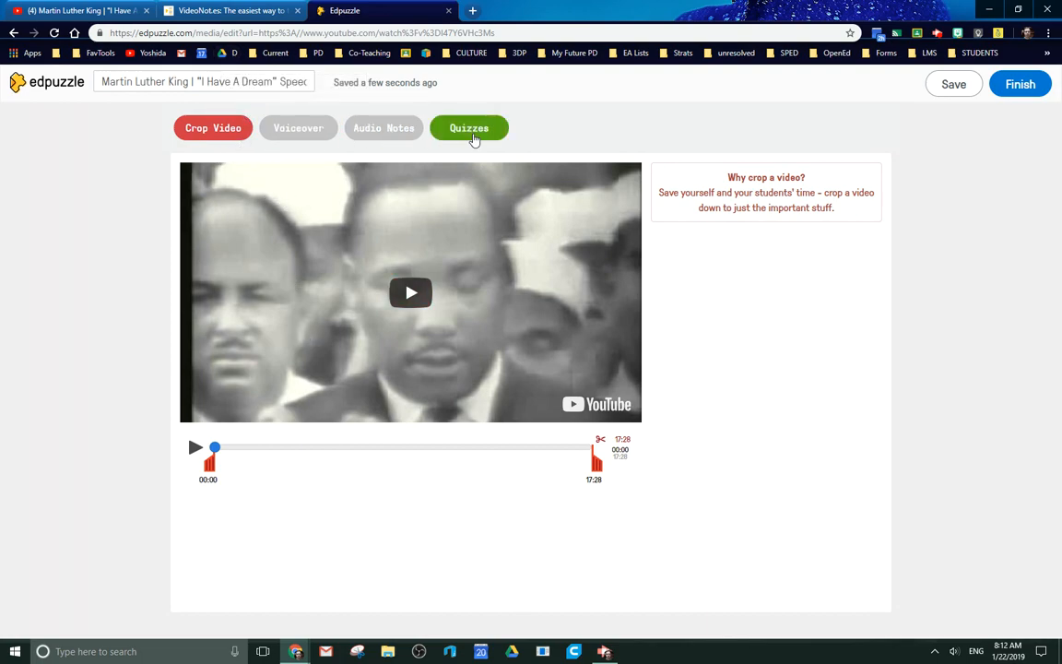
Crop the speech video to the section from 08:11 to 14:17.
left_click_drag(209, 463, 331, 461)
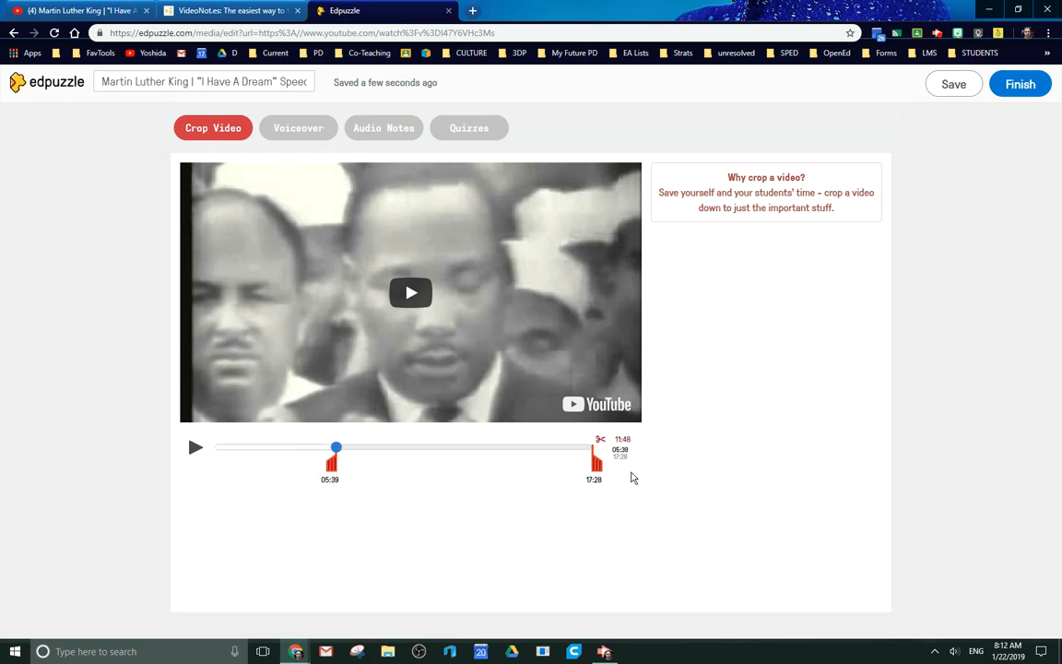
left_click_drag(597, 461, 472, 461)
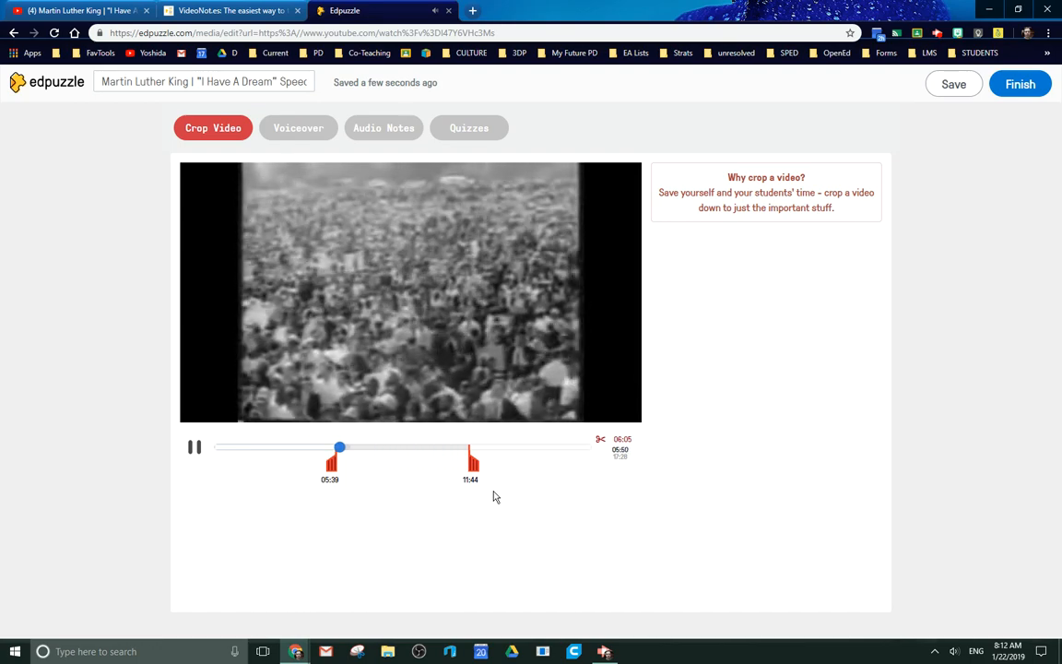
left_click_drag(471, 461, 524, 465)
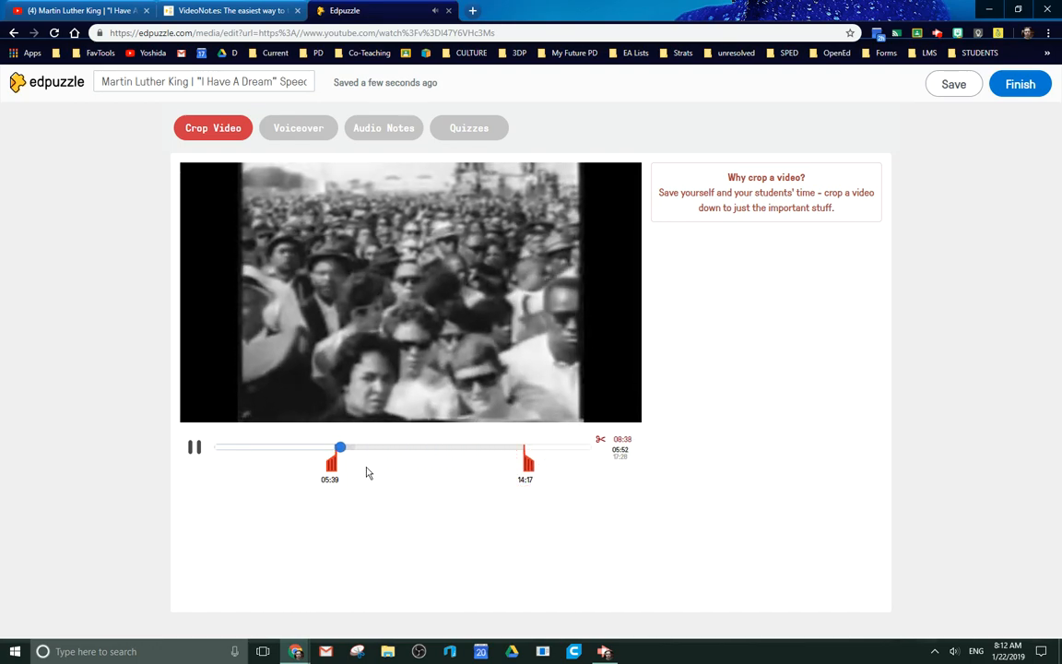
left_click_drag(338, 467, 386, 466)
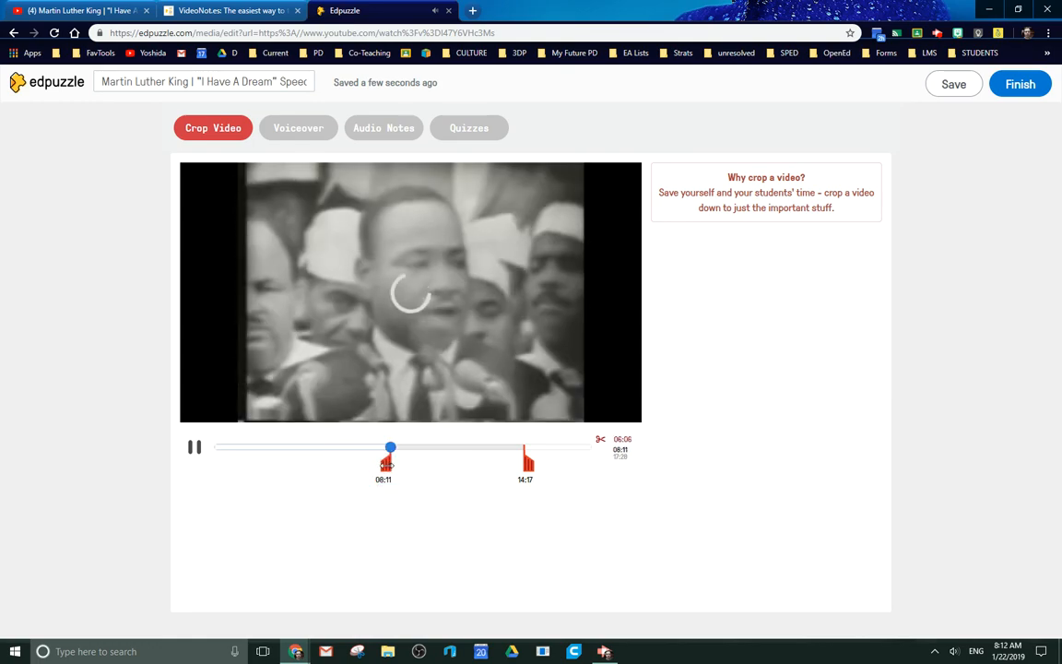
Try recording a short voiceover of about 22 seconds from the start of the cropped video.
left_click(301, 128)
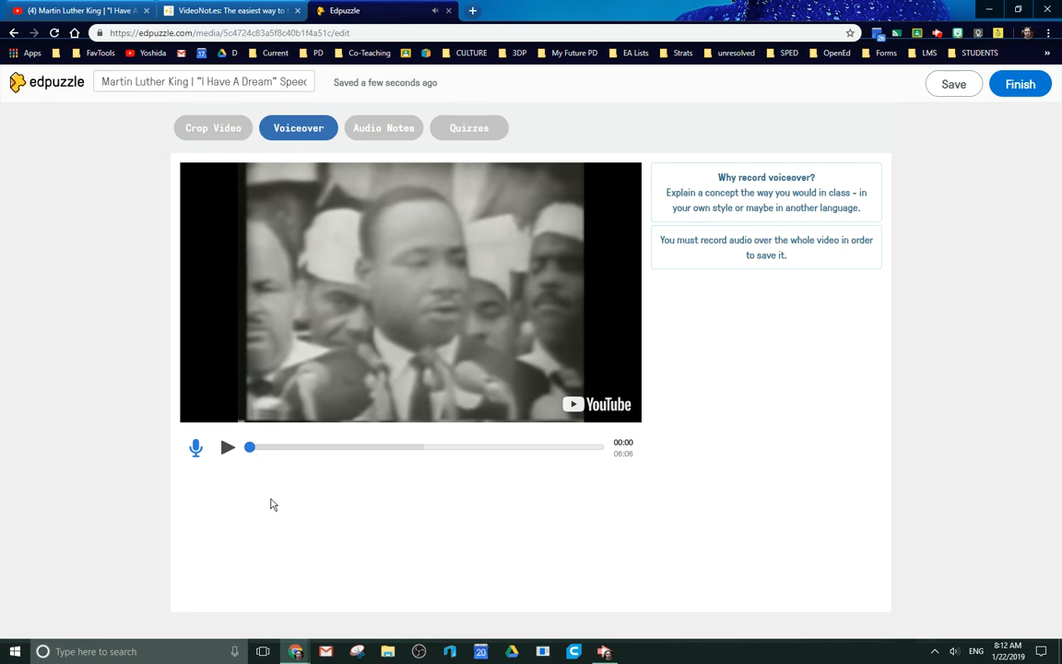
left_click(196, 450)
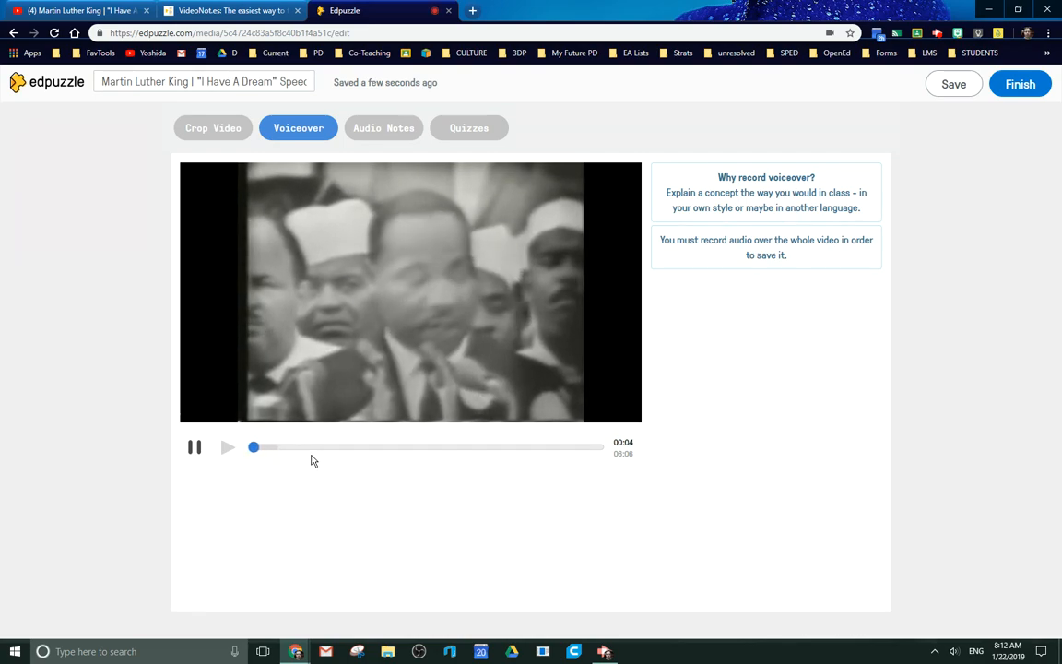
left_click(195, 449)
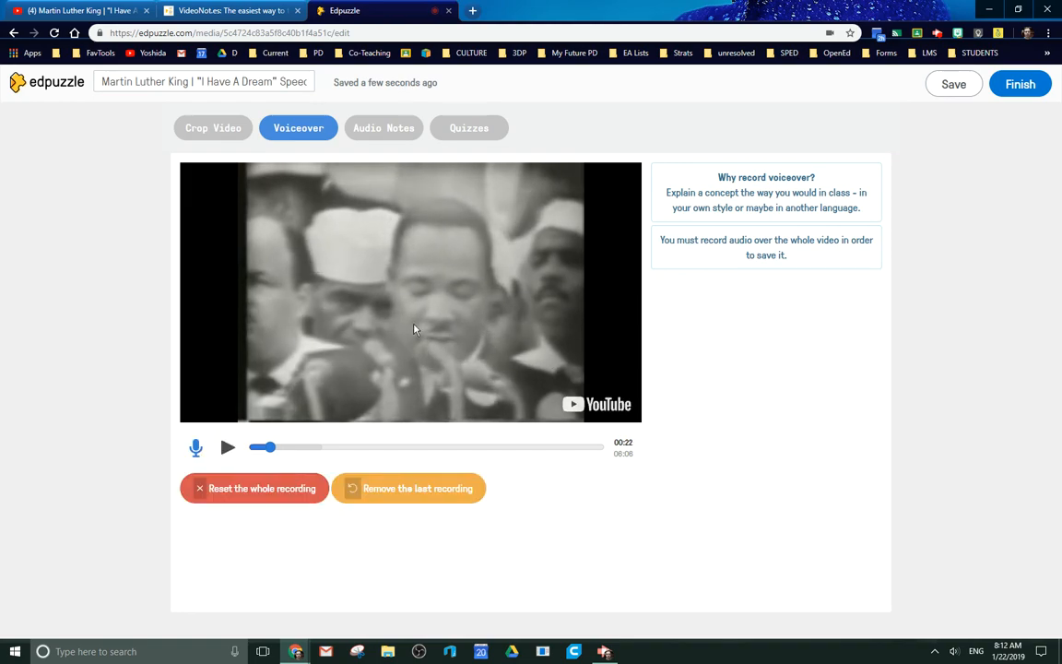
Discard the partial voiceover, record an audio note at 01:10, and move the marker to 02:27.
left_click(392, 129)
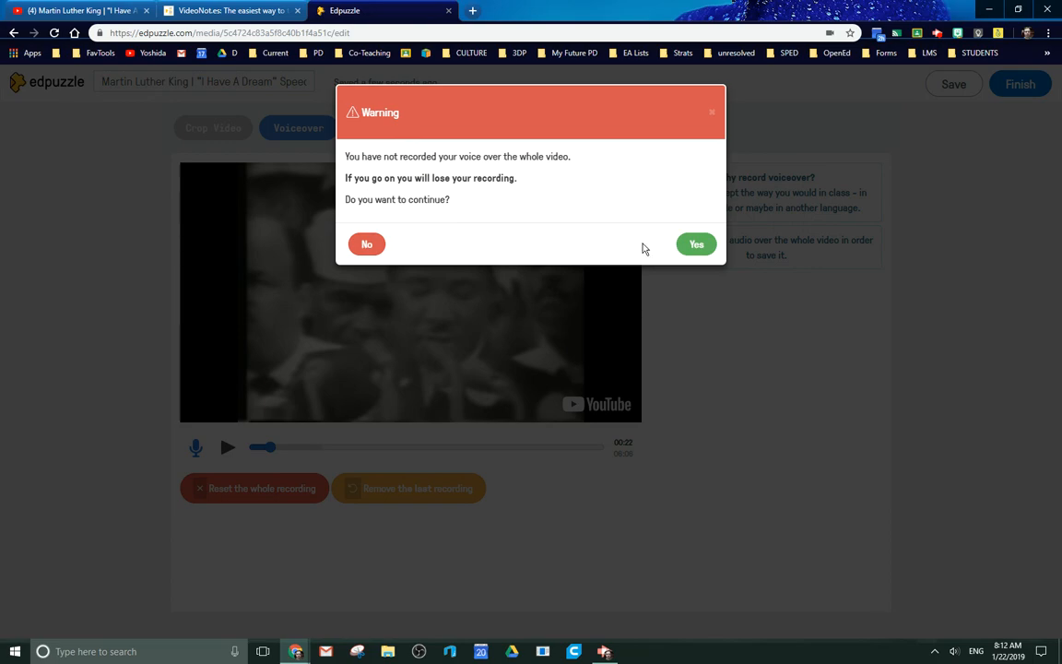
left_click(698, 247)
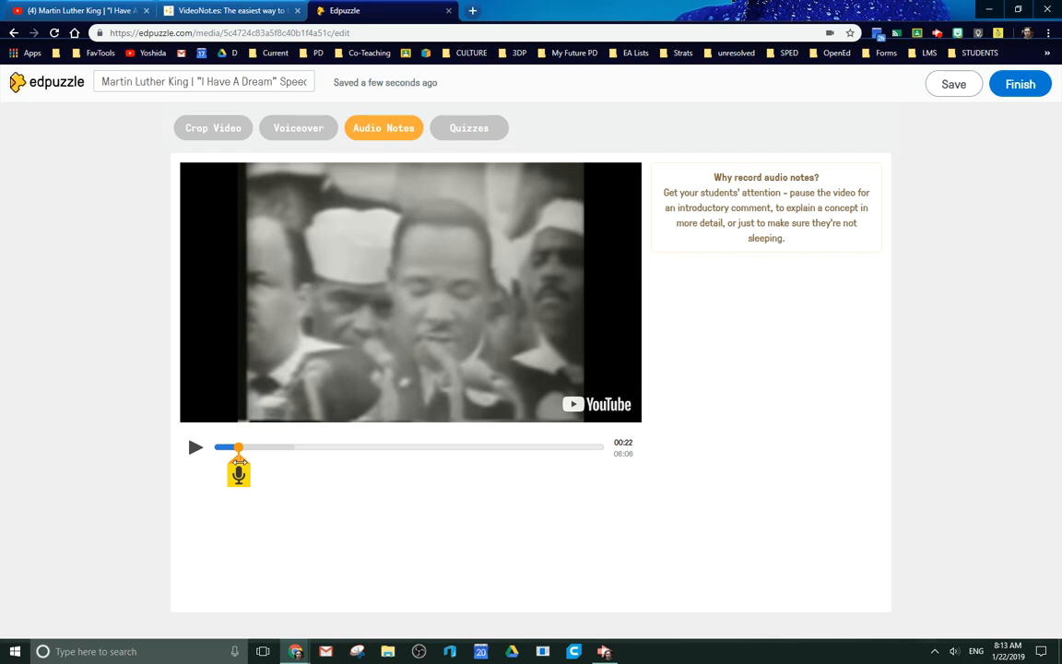
mouse_move(239, 456)
left_mouse_down()
mouse_move(325, 463)
mouse_move(291, 459)
left_mouse_up()
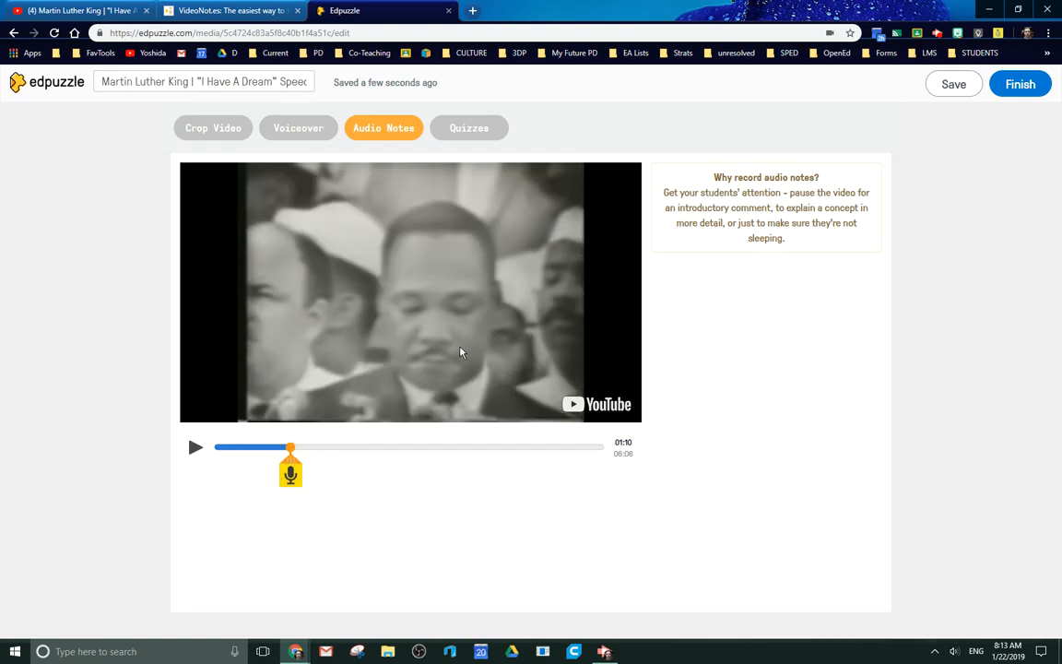
left_click(289, 482)
left_click(290, 476)
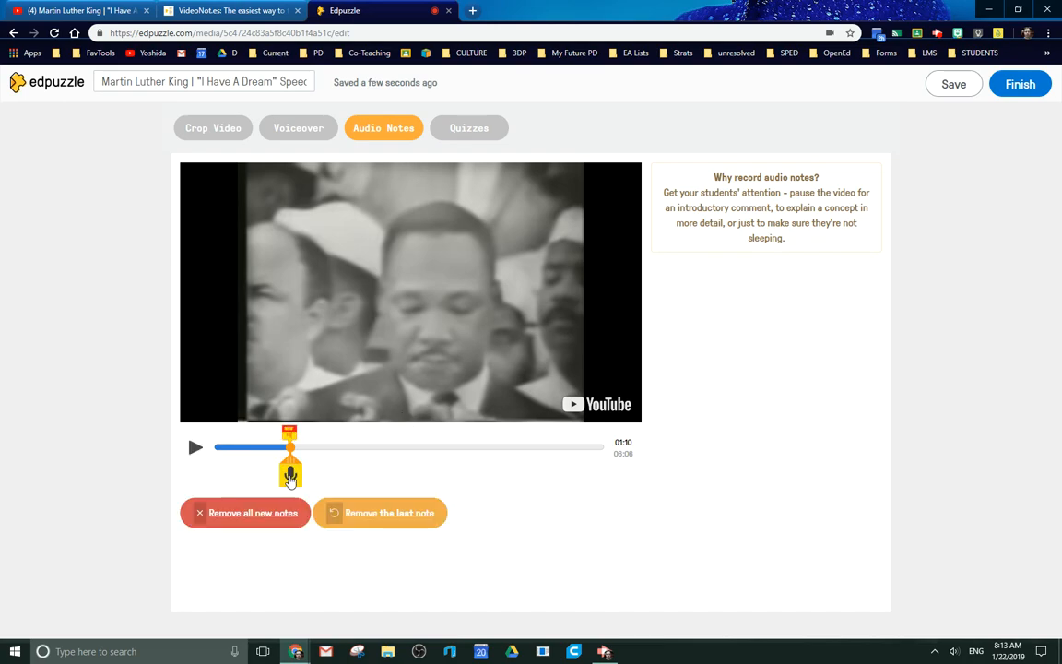
left_click(370, 445)
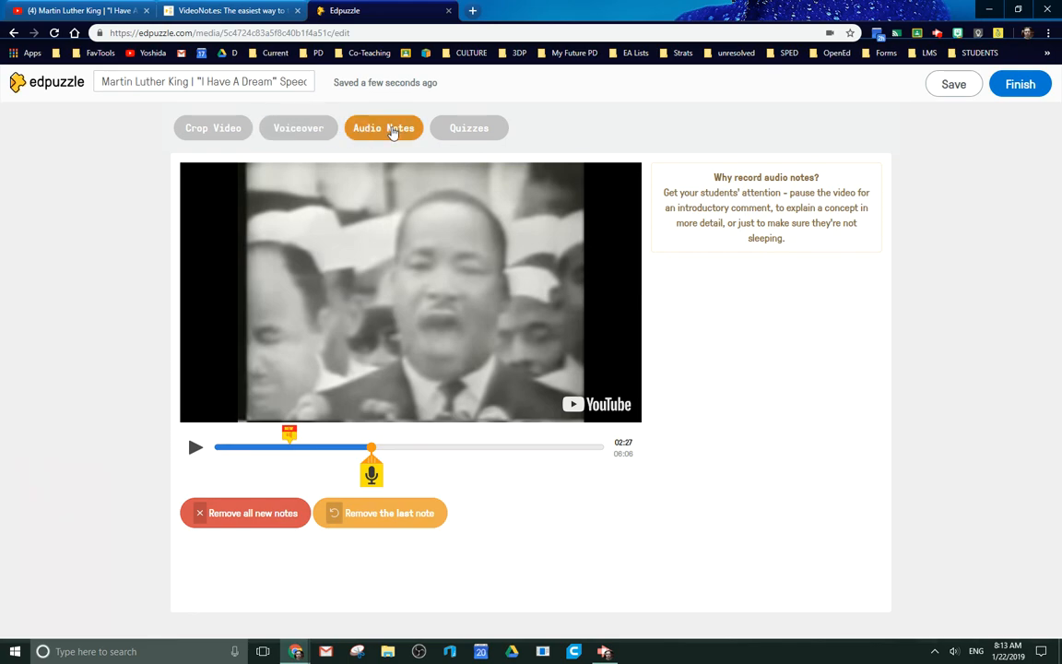
Add and save an open-ended quiz question at 00:00 reading "What do you anticipate this speech to discuss?".
left_click(486, 130)
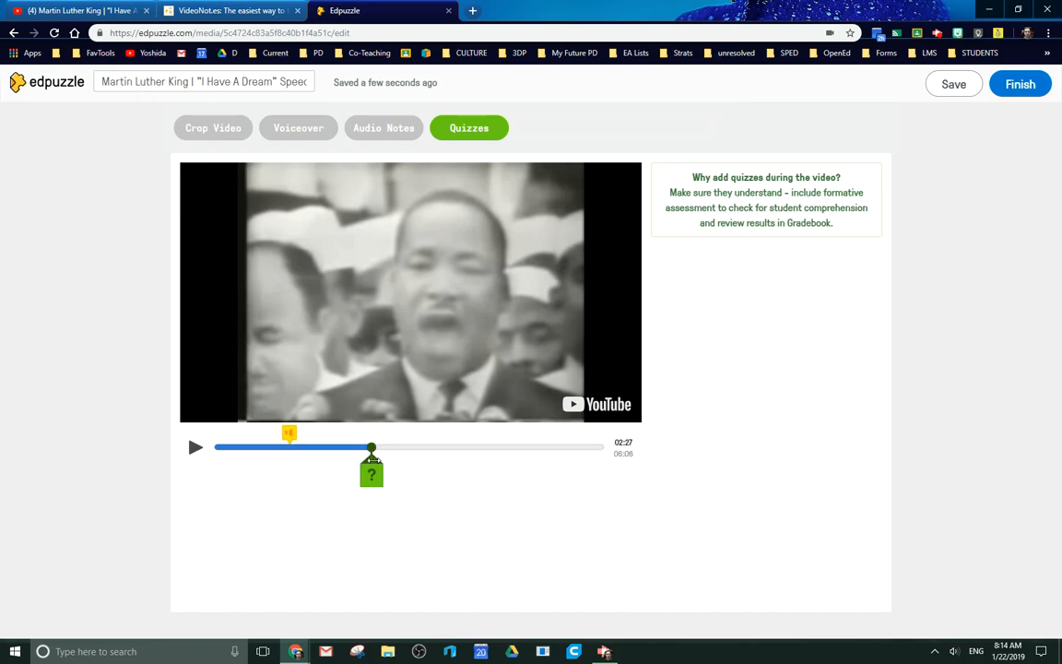
left_click_drag(372, 457, 216, 471)
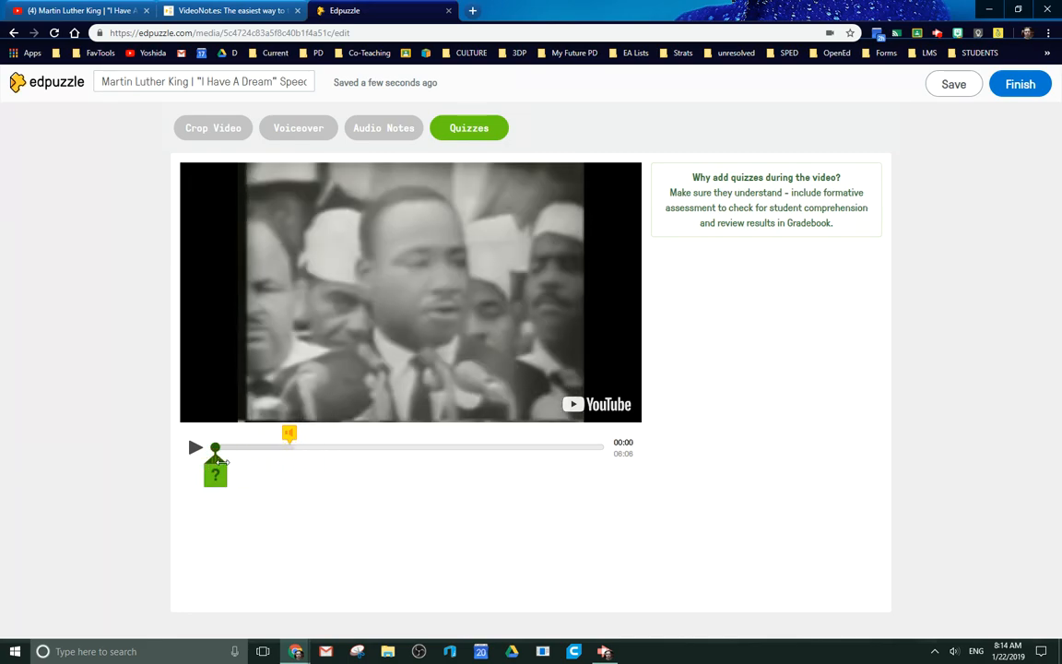
left_click(218, 481)
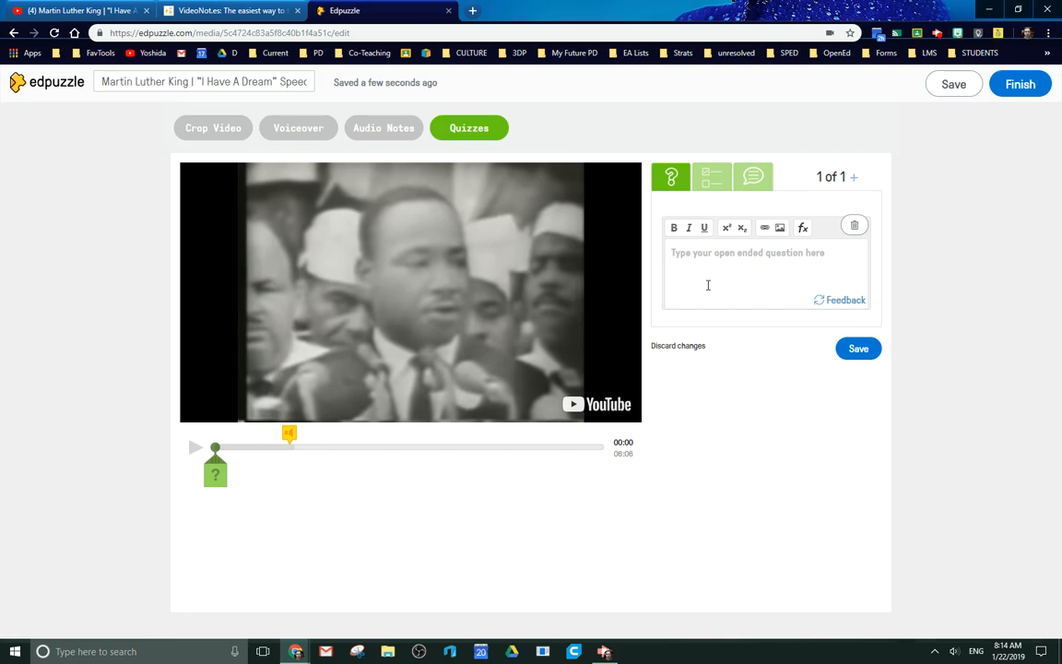
left_click(727, 273)
type("What do you antic")
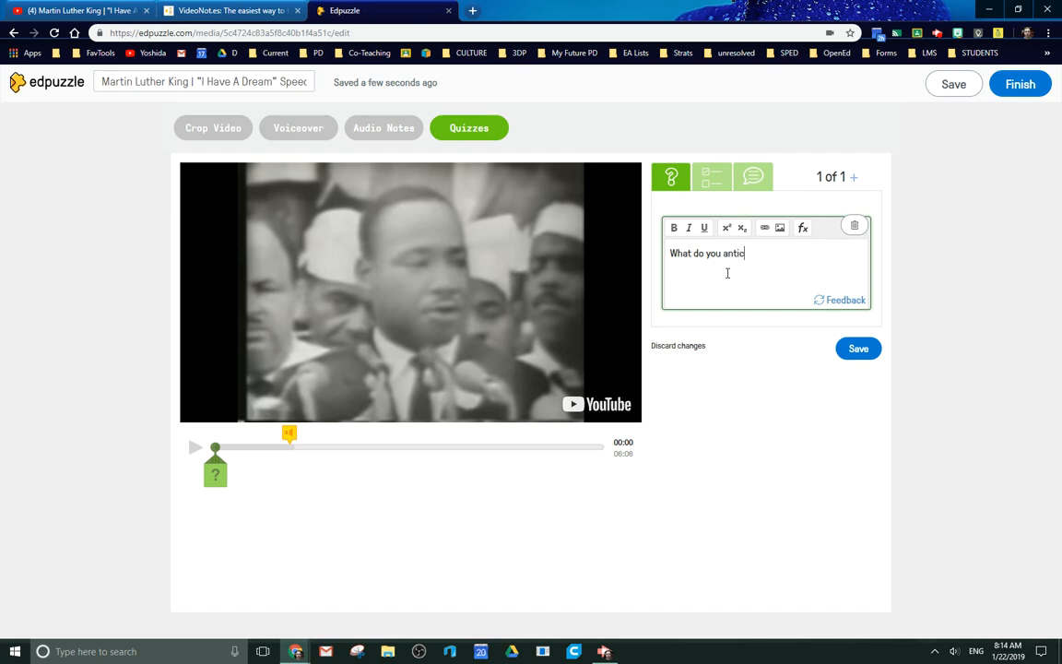
type("ipate this speech to discuss?")
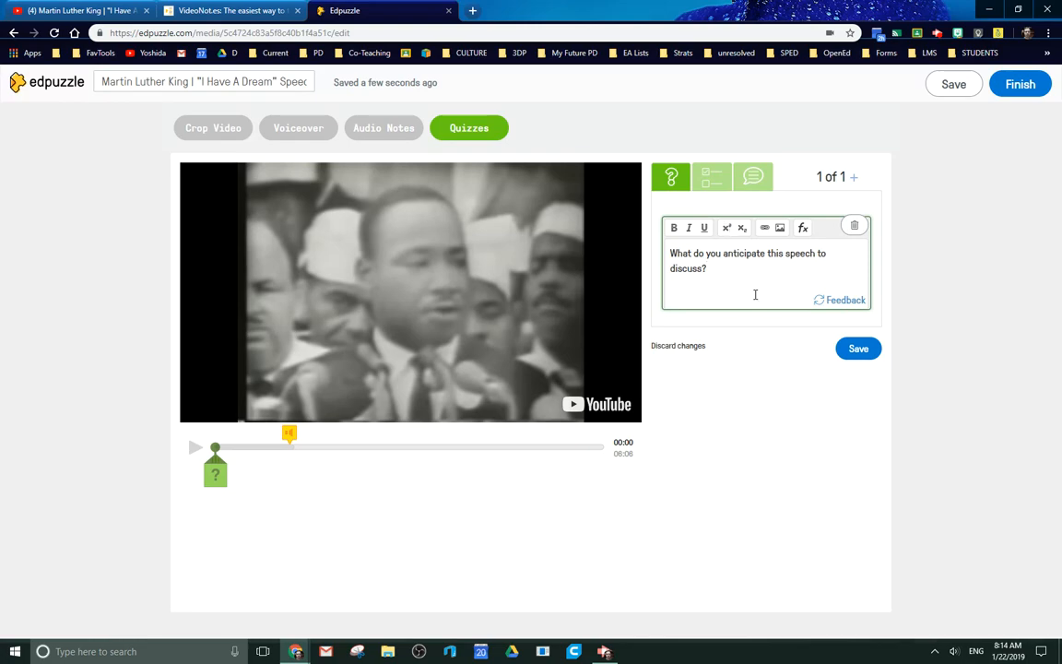
left_click(865, 353)
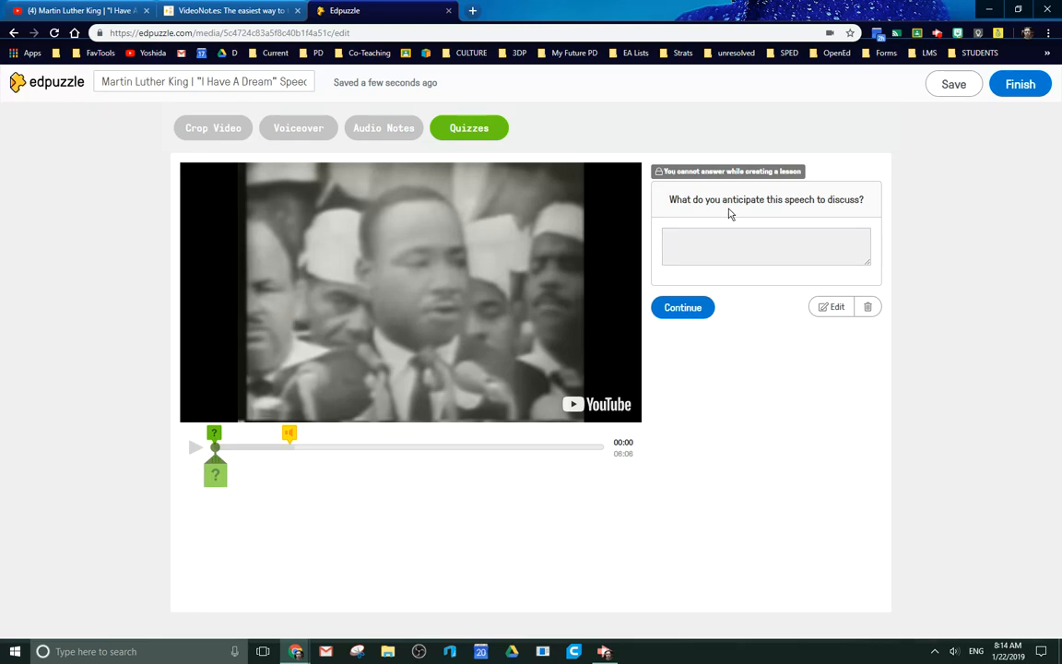
Add a multiple-choice question at 00:42 with the text "jfl;kdjsalfkas", the correct choice "fasd" and the wrong choice "sadfsdf".
left_click(260, 446)
left_click(259, 474)
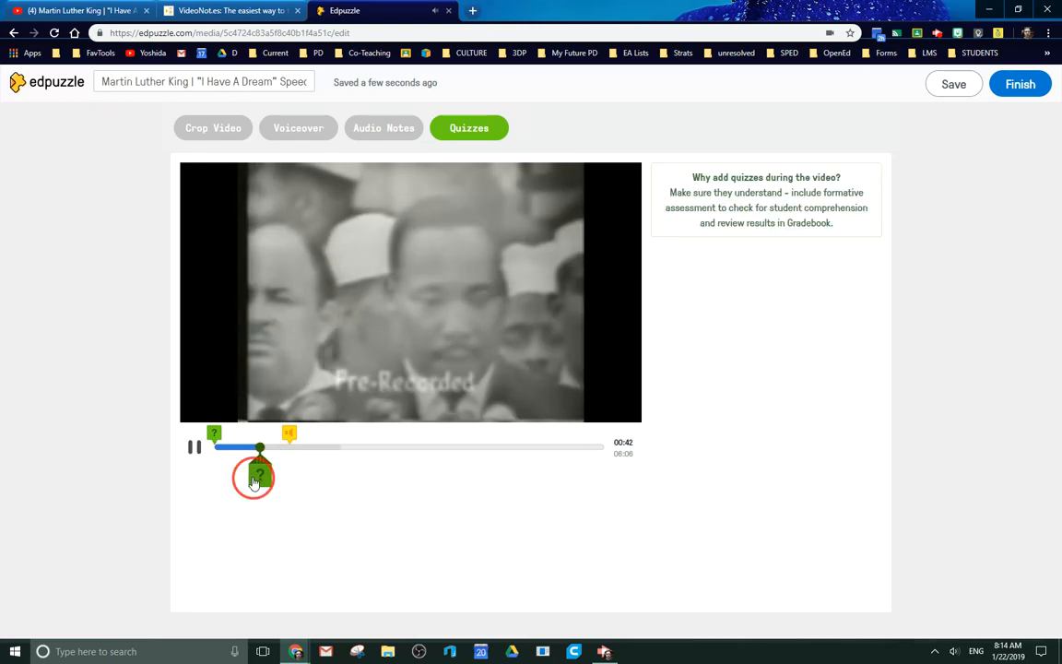
left_click(720, 185)
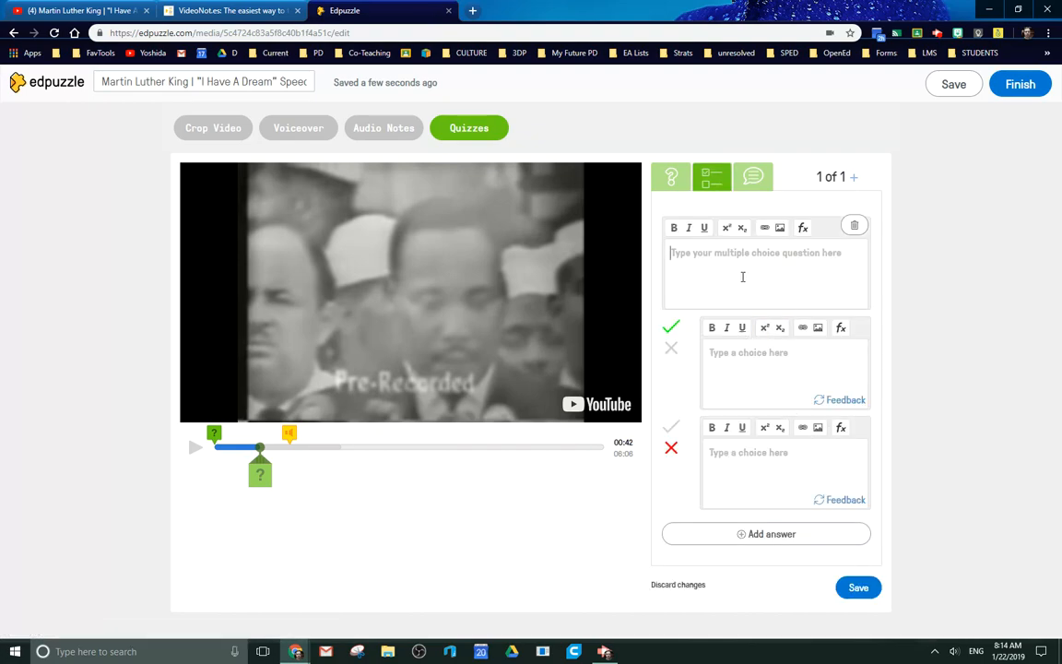
type("jfl;kdjsalfkas")
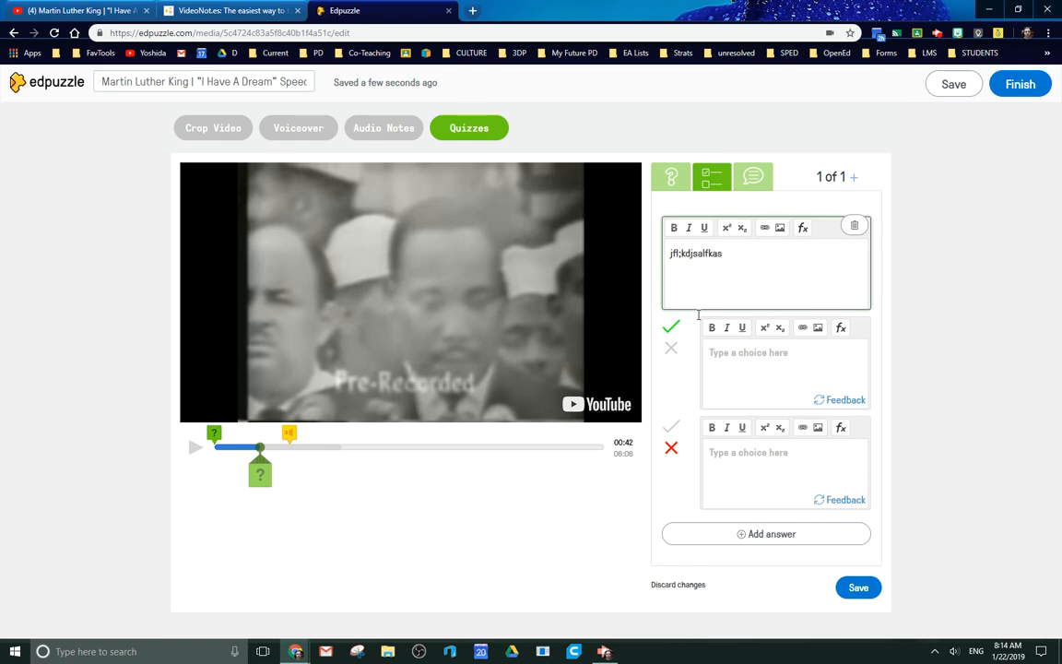
left_click(749, 361)
type("fasd")
left_click(765, 456)
type("sadfsdf")
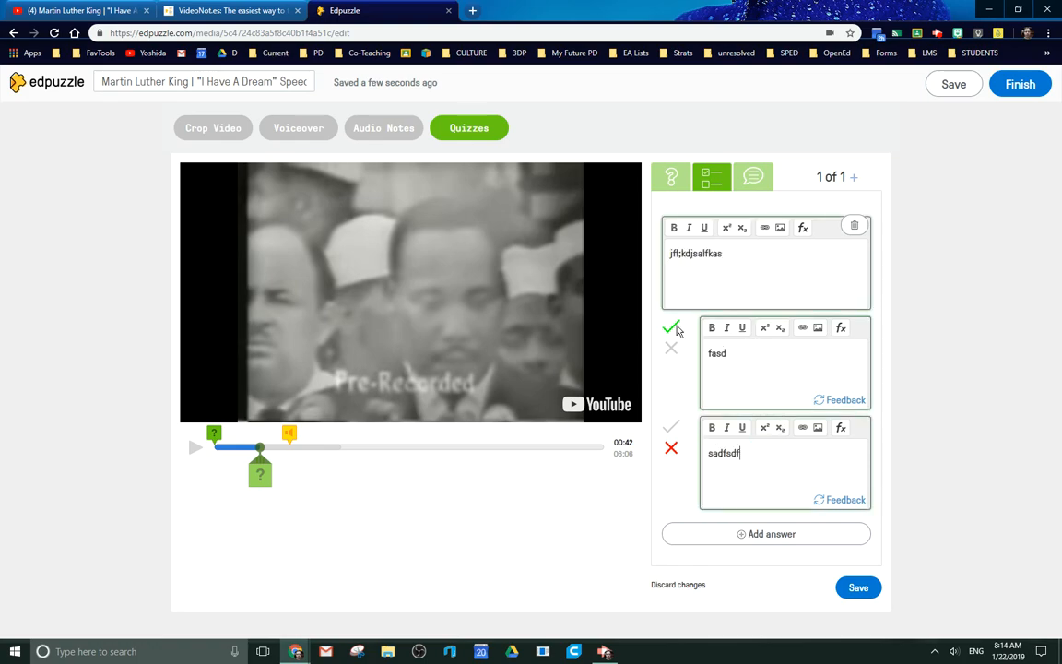
Look at the equation, image and link options for the question text, and save the multiple-choice question.
left_click(806, 231)
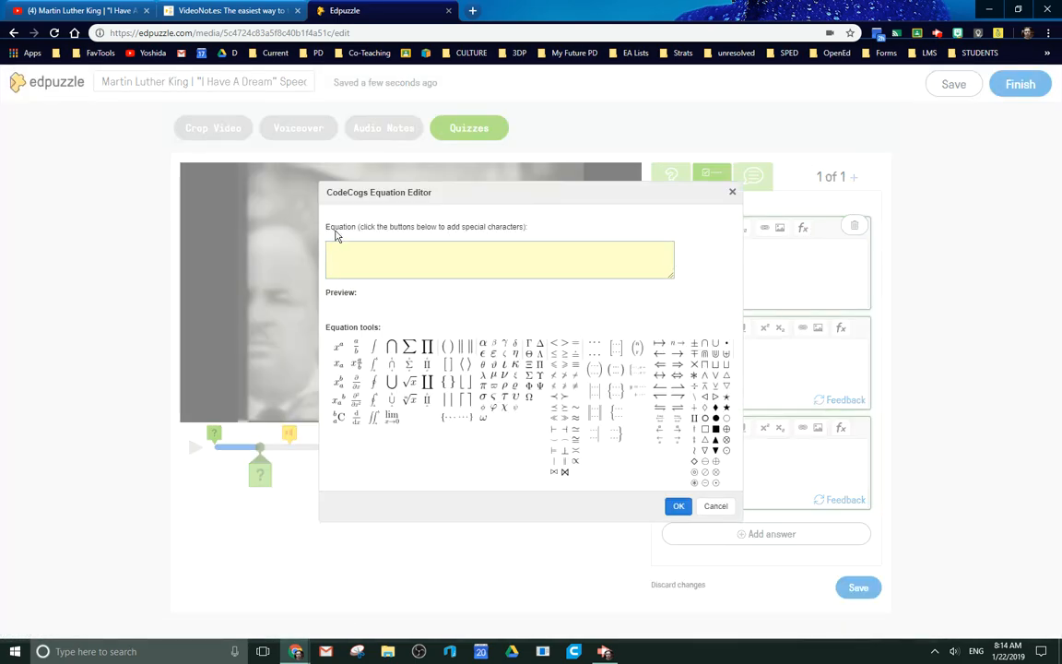
left_click(733, 196)
left_click(781, 230)
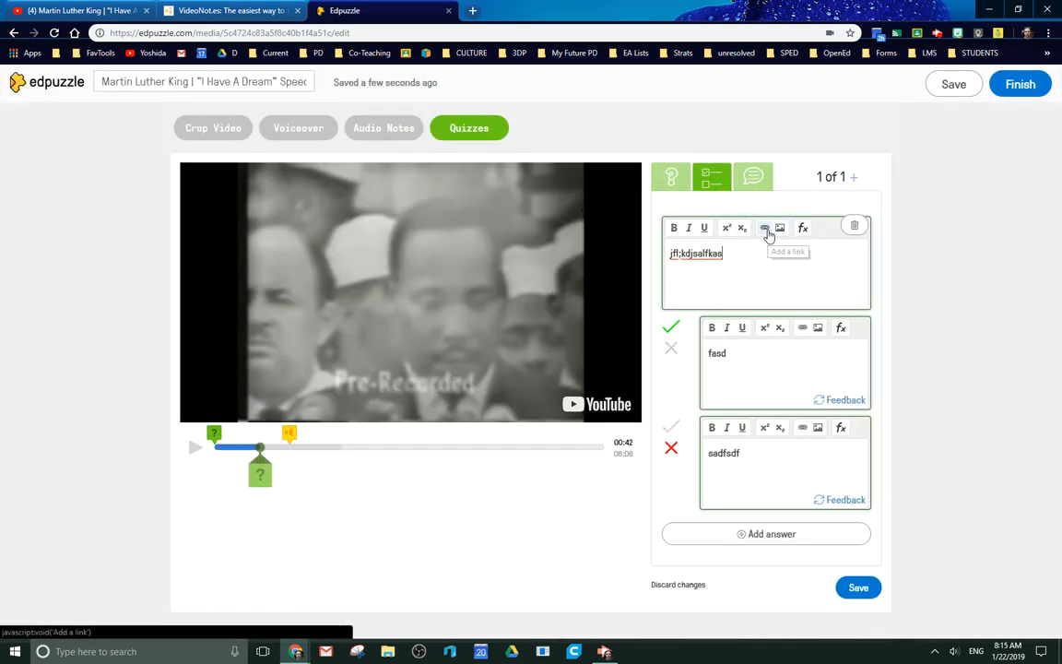
left_click(764, 230)
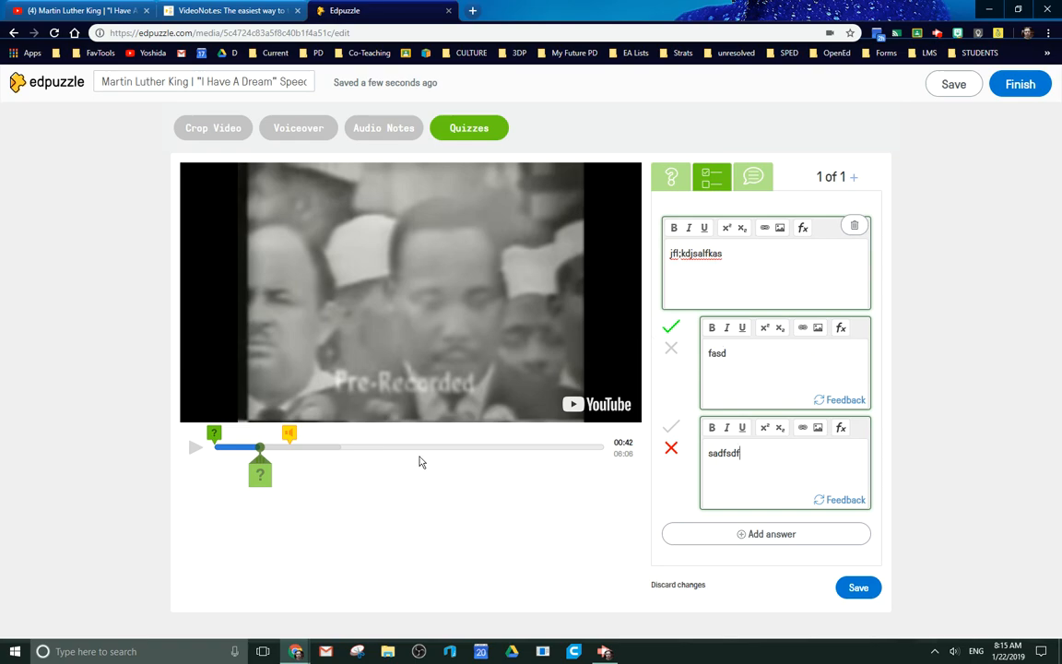
left_click(858, 587)
Add a comment at 03:41 reading "Notice the facial expressions. MAke a note ony our paper".
left_click(450, 447)
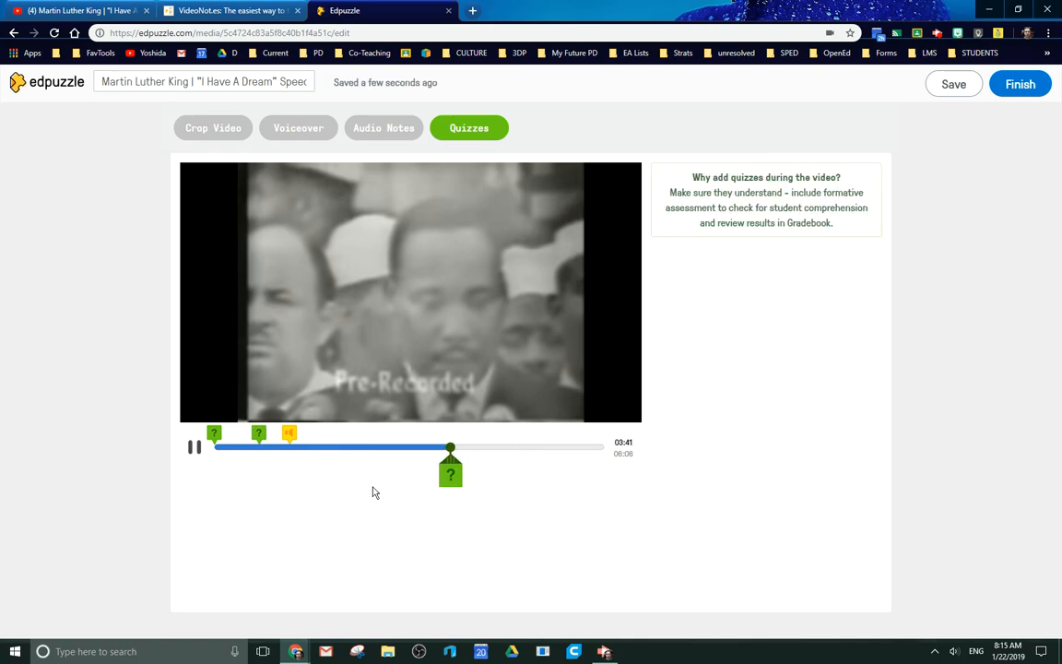
left_click(452, 476)
left_click(752, 185)
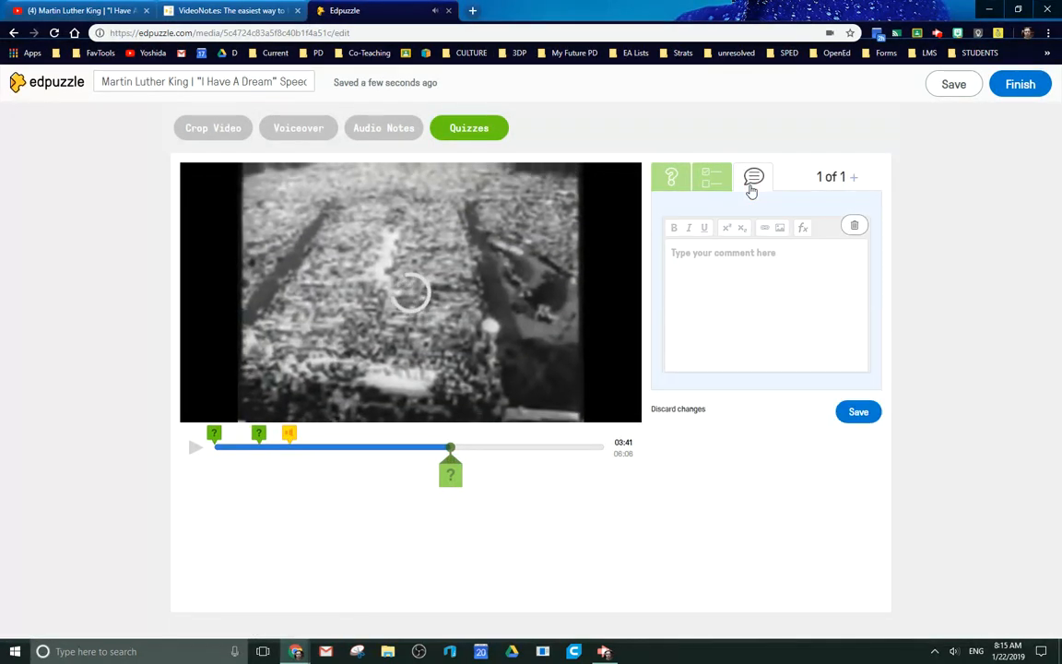
left_click(760, 280)
type("Notice")
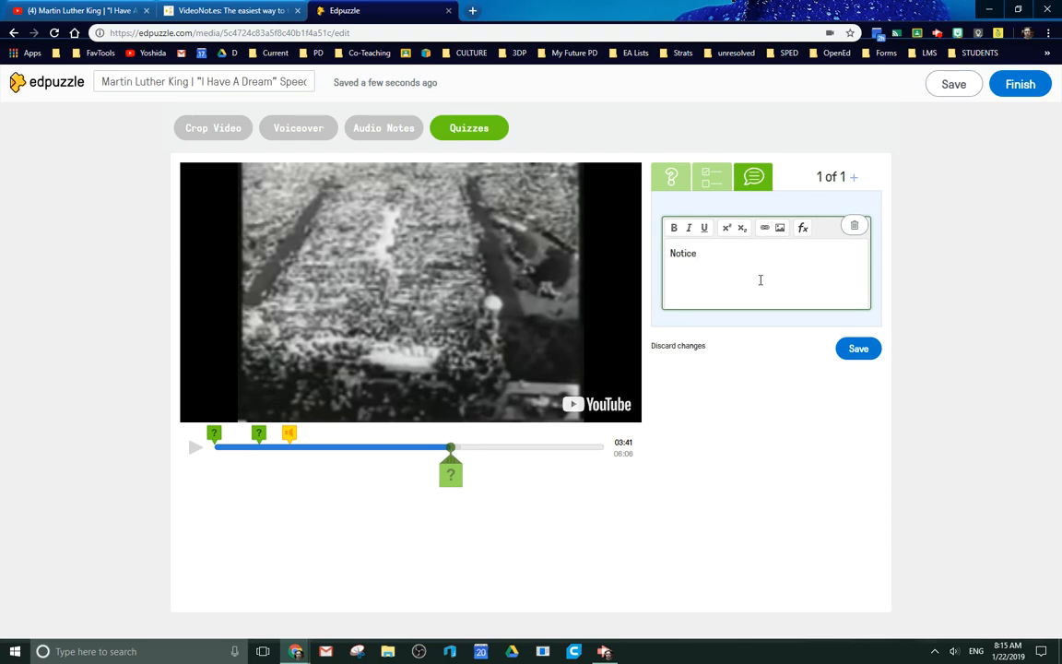
type("the facial expressions.  MAke a note ony our paper")
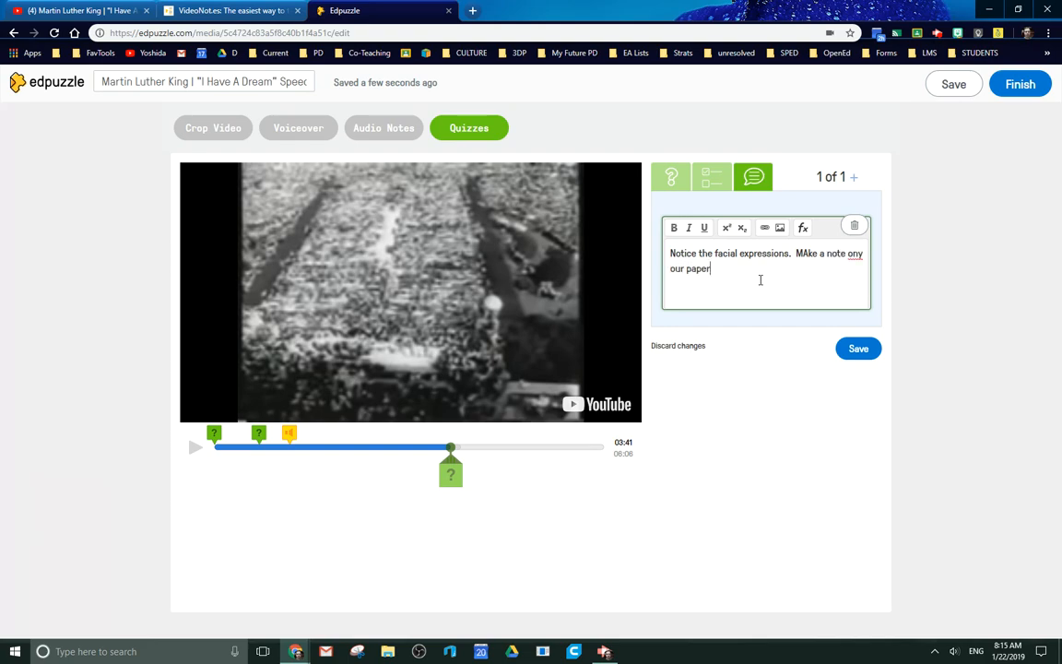
Correct the comment's second sentence to "Make a note one our paper." and add a second, blank open-ended question at 03:41.
left_click(853, 253)
key("BackSpace")
type("e")
left_click(806, 257)
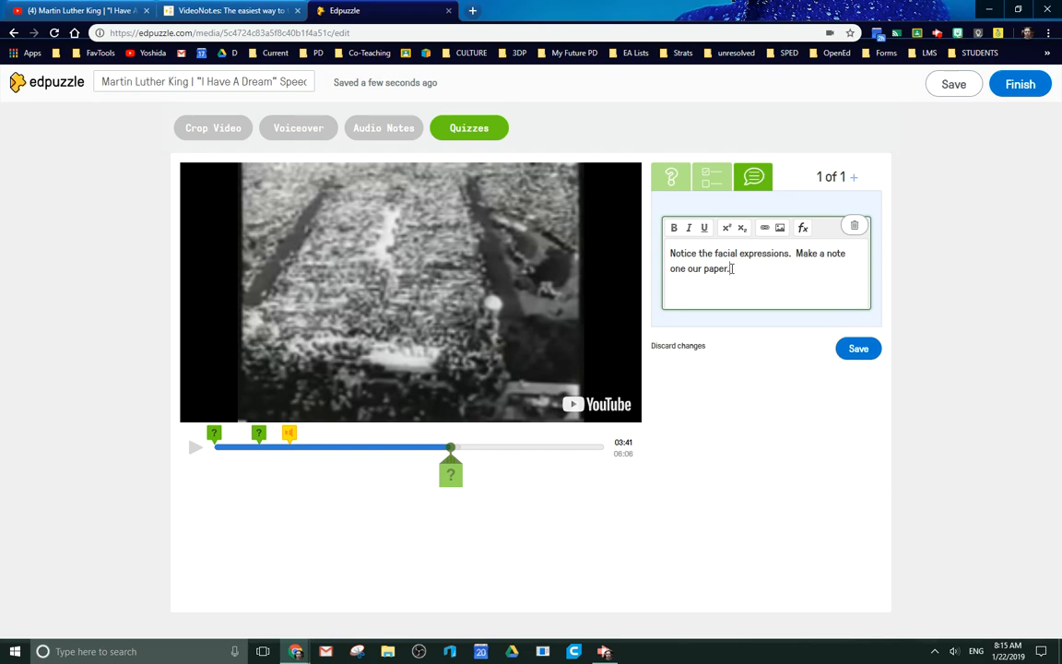
left_click(801, 275)
left_click(855, 181)
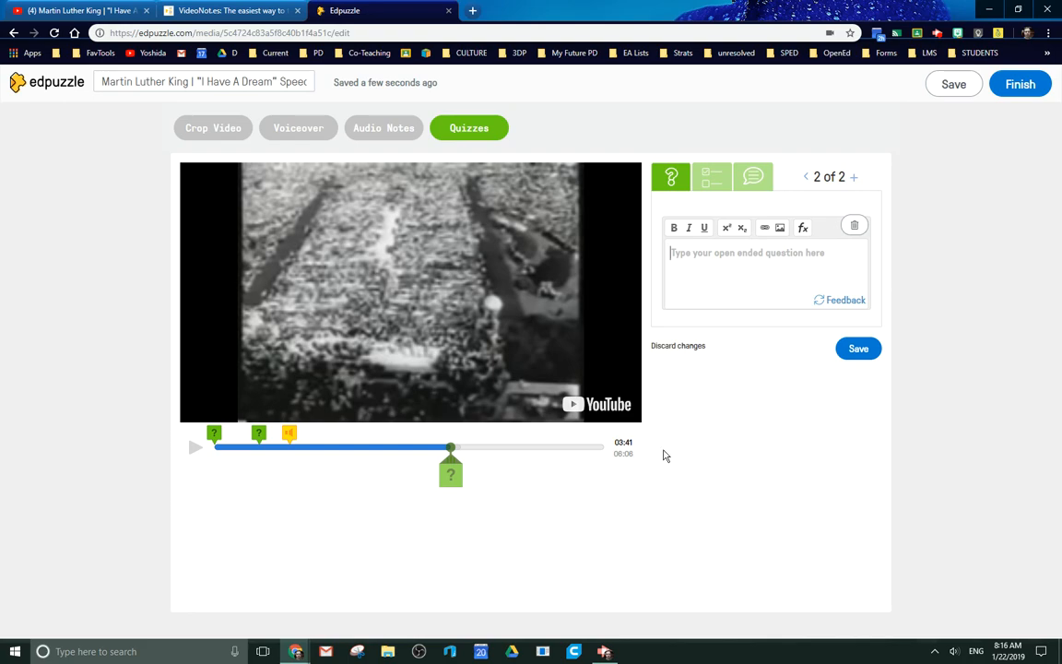
Finish the video lesson and assign it to the class "Class for random experiments".
left_click(1024, 92)
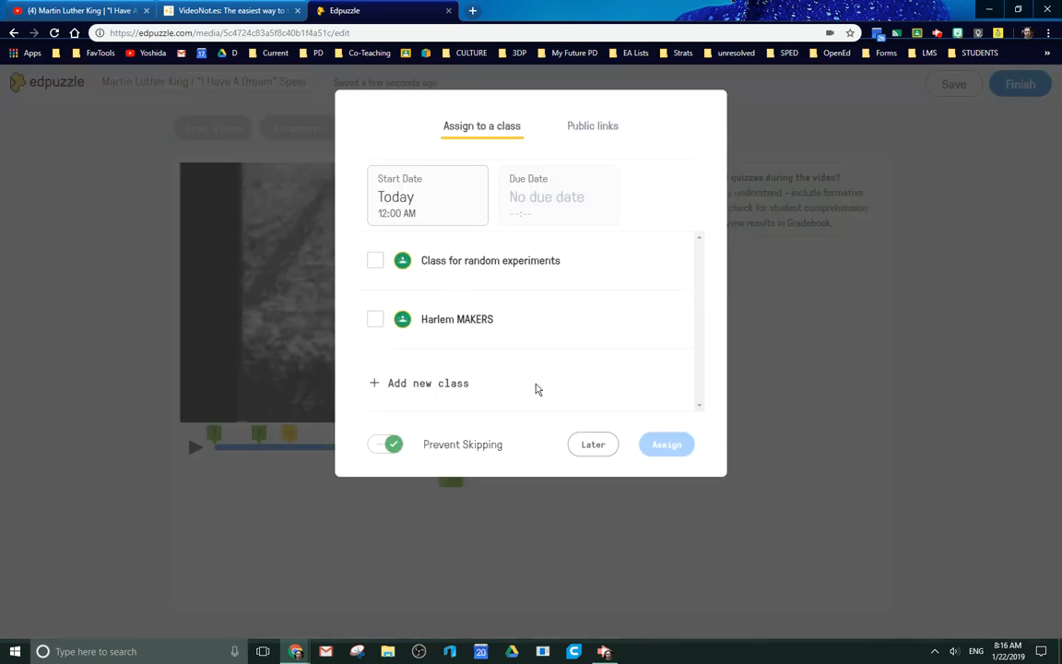
left_click(393, 450)
left_click(376, 261)
left_click(665, 446)
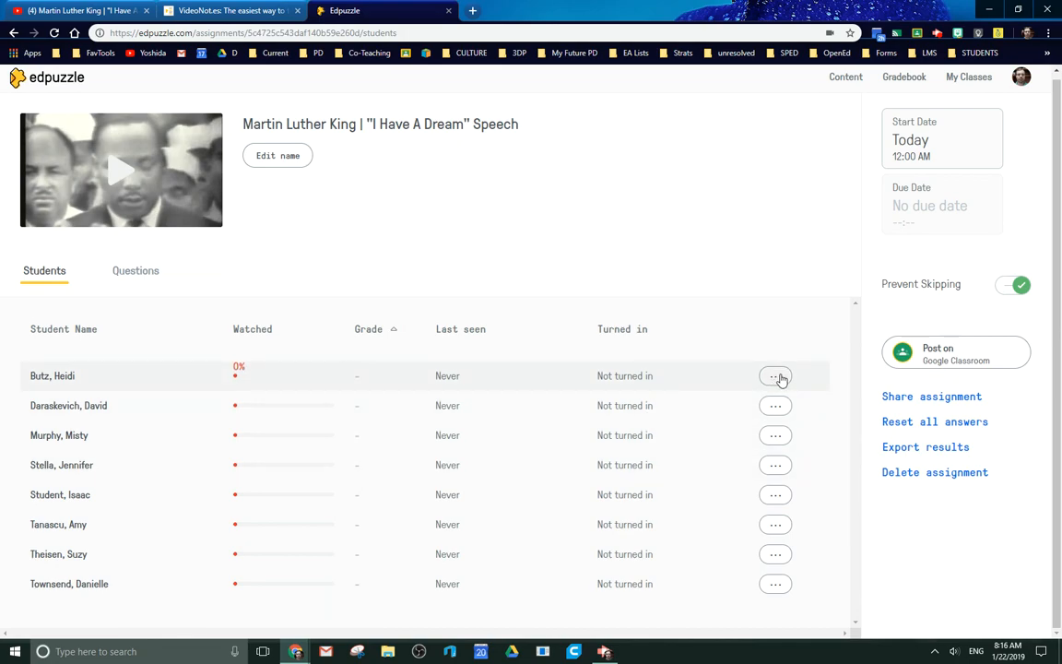
left_click(933, 360)
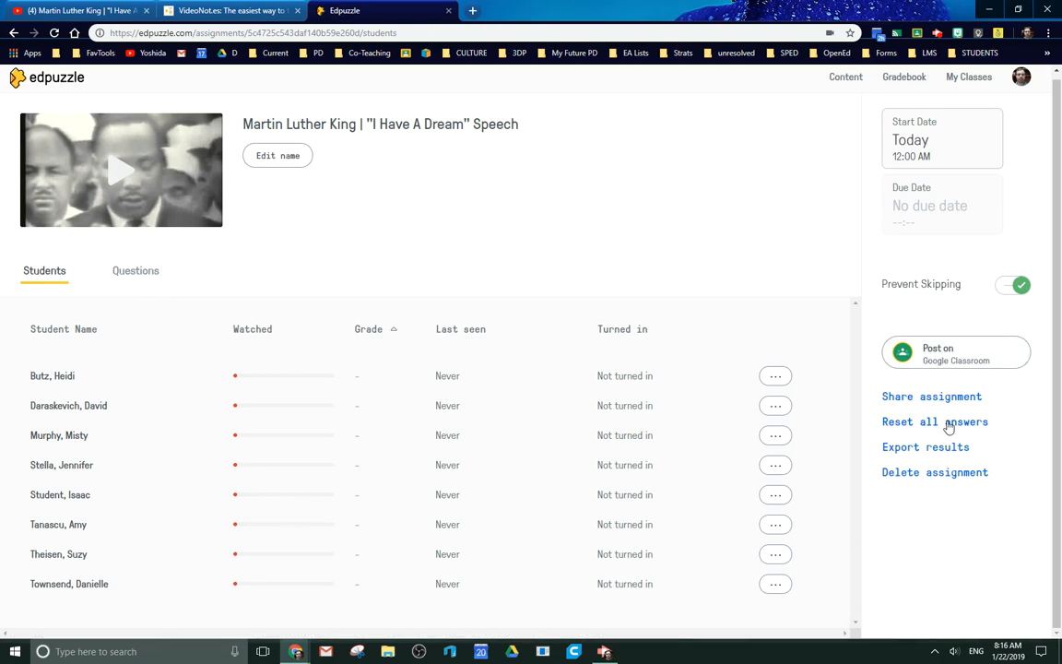
key("ctrl")
key("ctrl")
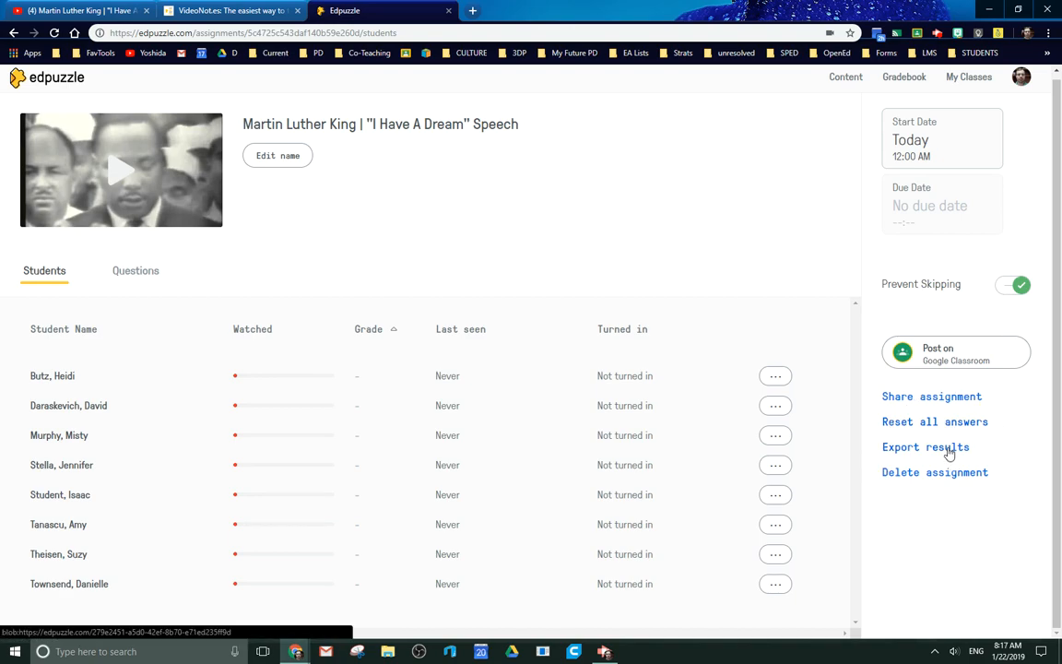
key("ctrl")
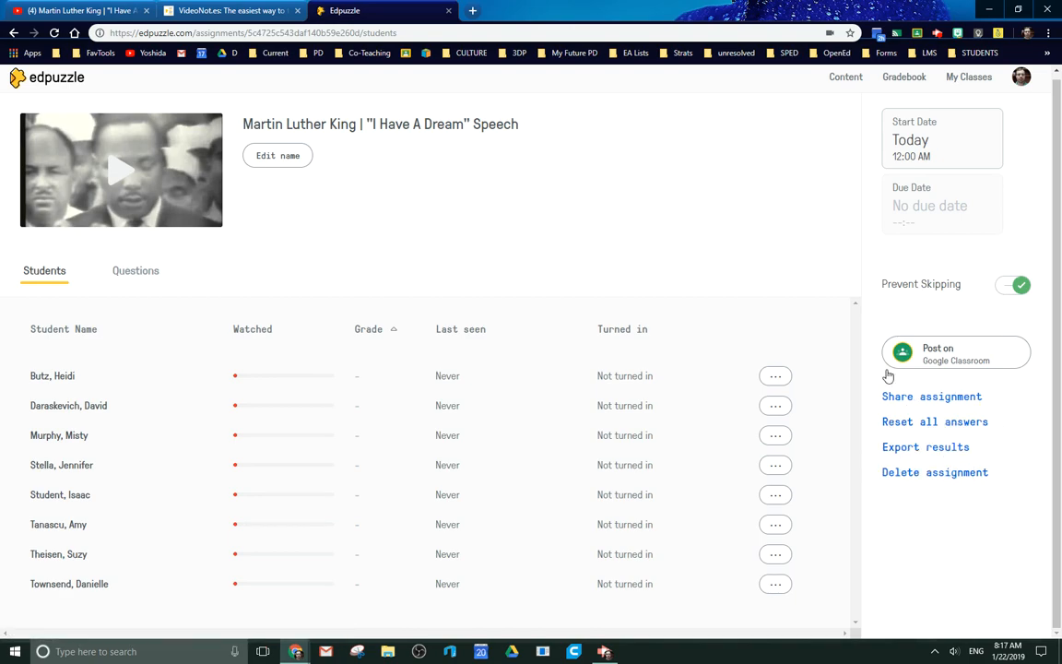
key("ctrl")
key("ctrl")
Look at the assignment's question list, return to its student list and view the options for the first student's answers.
left_click(137, 279)
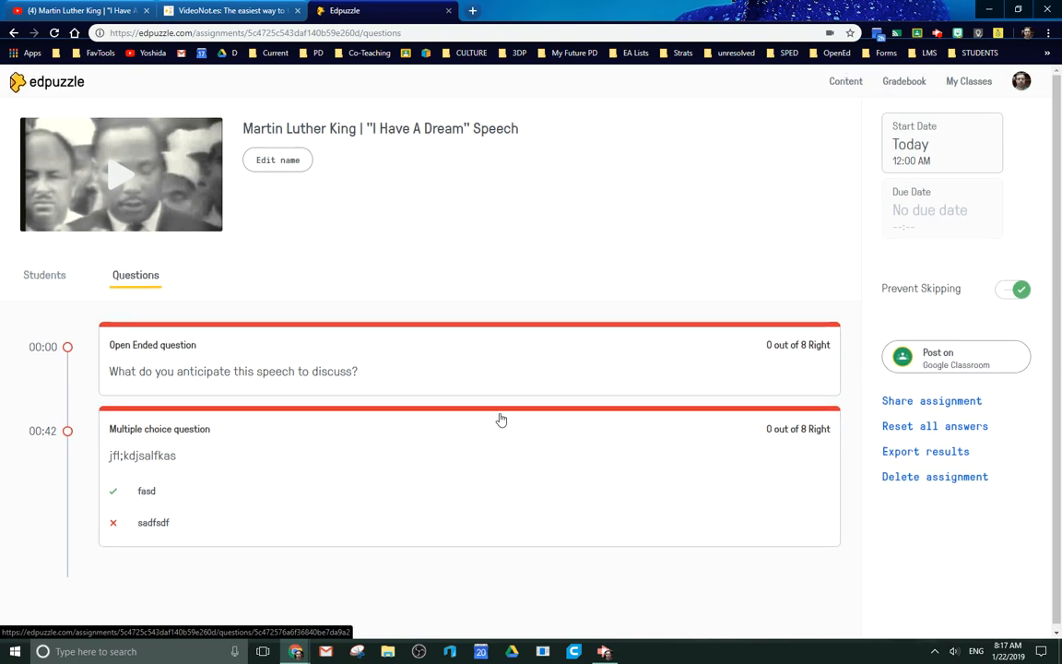
left_click(46, 269)
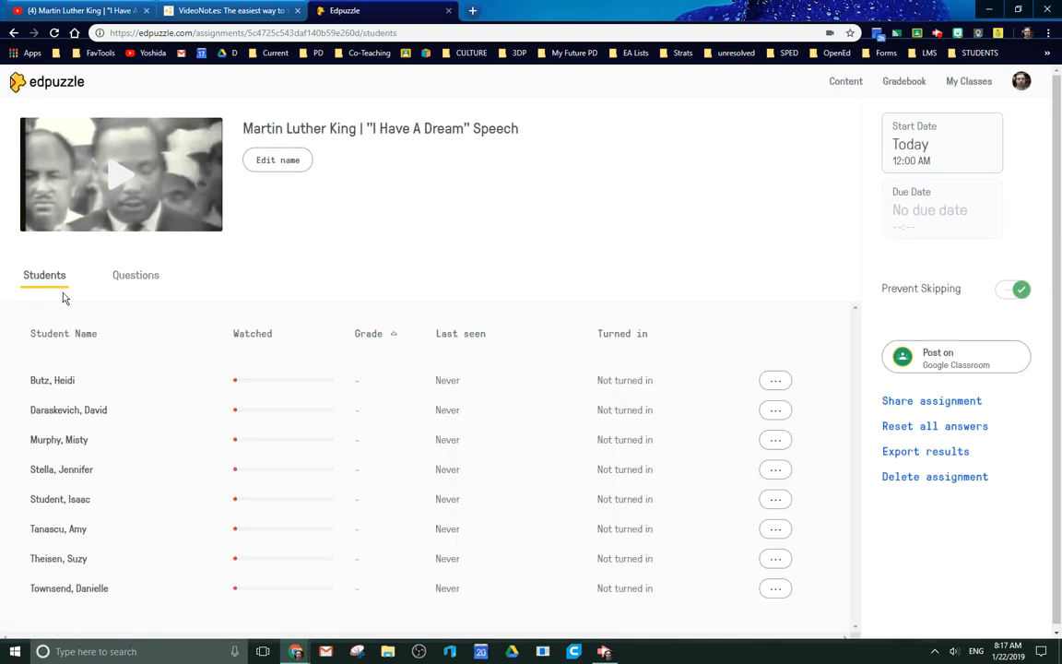
left_click(773, 386)
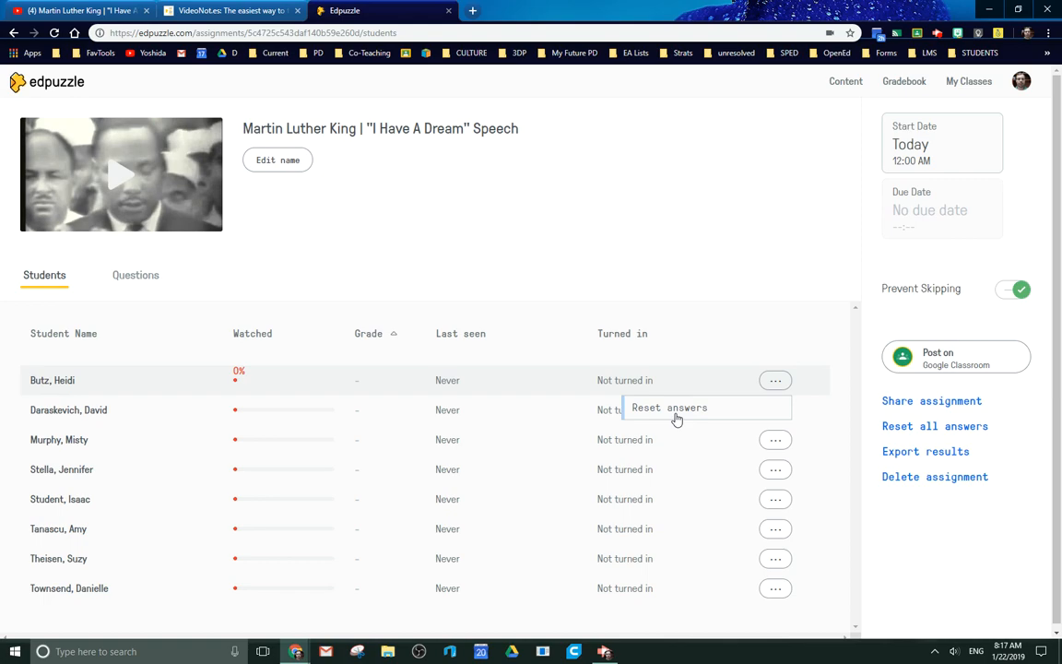
left_click(742, 235)
Open the gradebook for "Class for random experiments" and look over the students' scores and time spent.
left_click(907, 82)
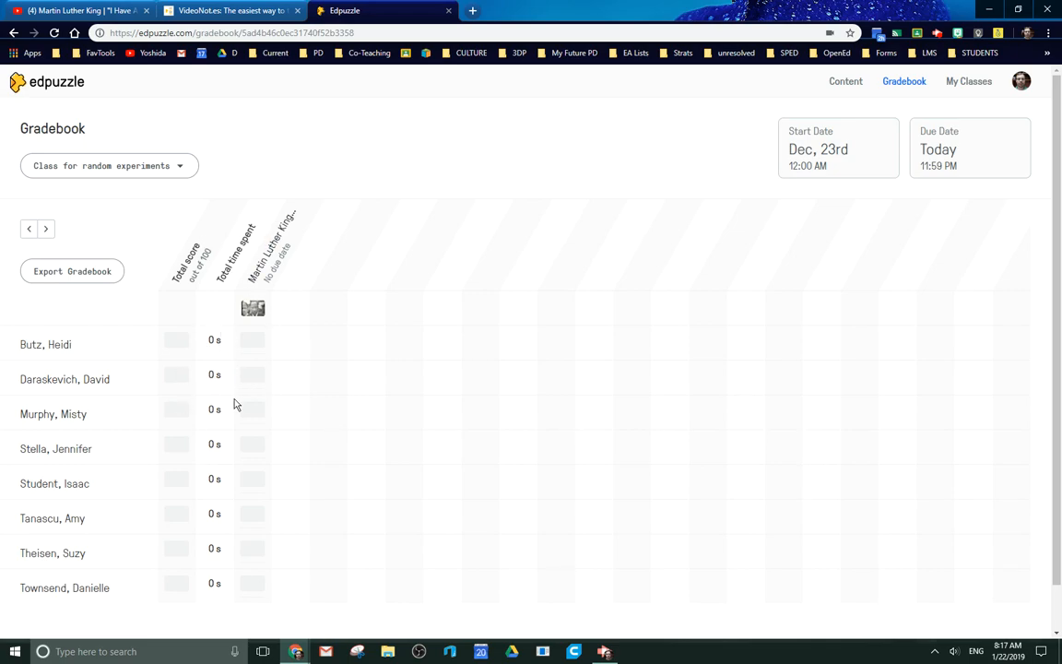
left_click(177, 342)
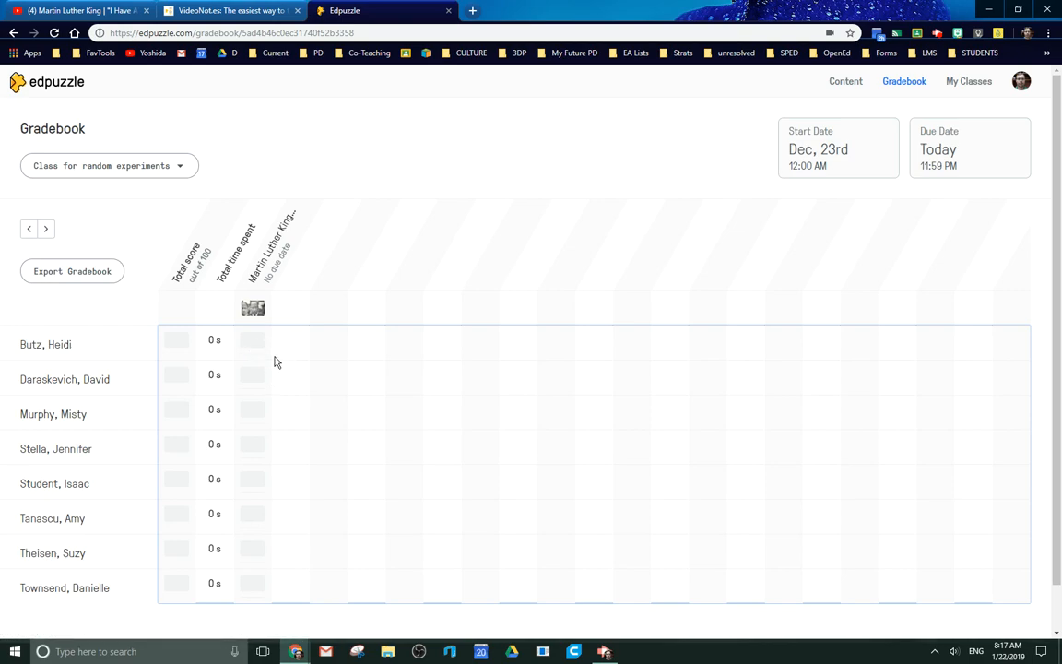
scroll(867, 422, "down", 1)
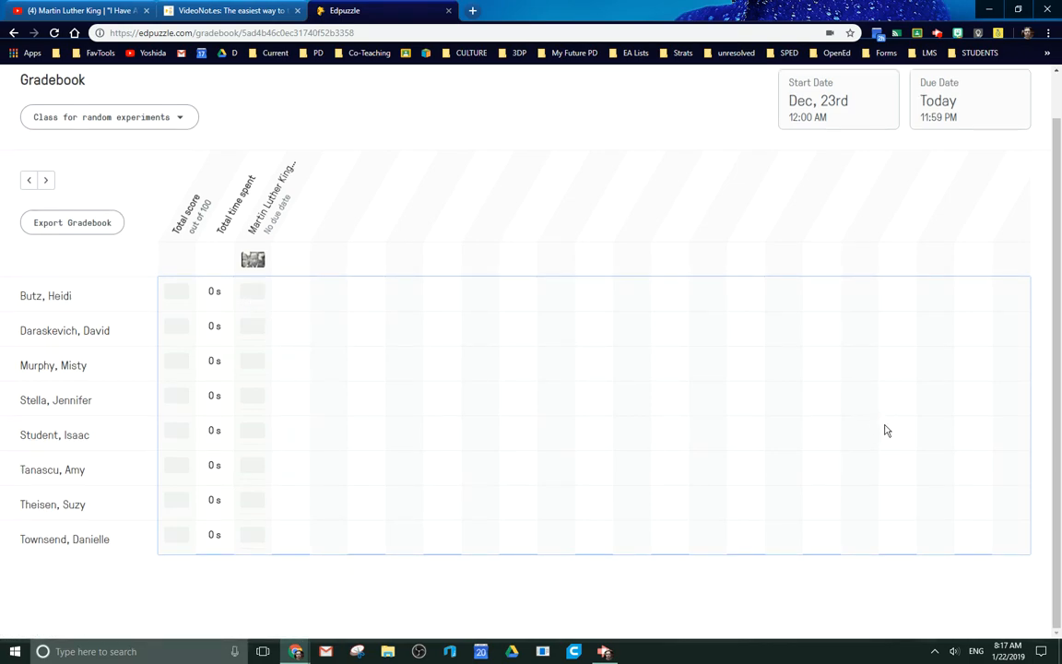
scroll(867, 387, "up", 1)
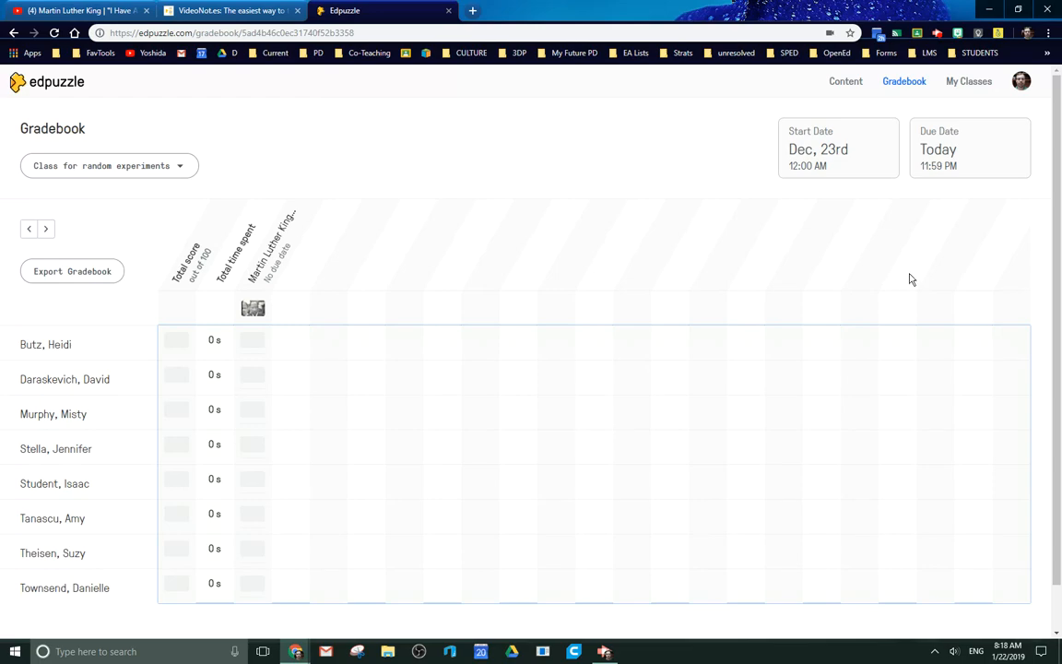
Switch back and forth between the Edpuzzle gradebook and the MLK notes in VideoNot.es to compare them, ending on the notes.
left_click(214, 12)
left_click(370, 14)
left_click(212, 12)
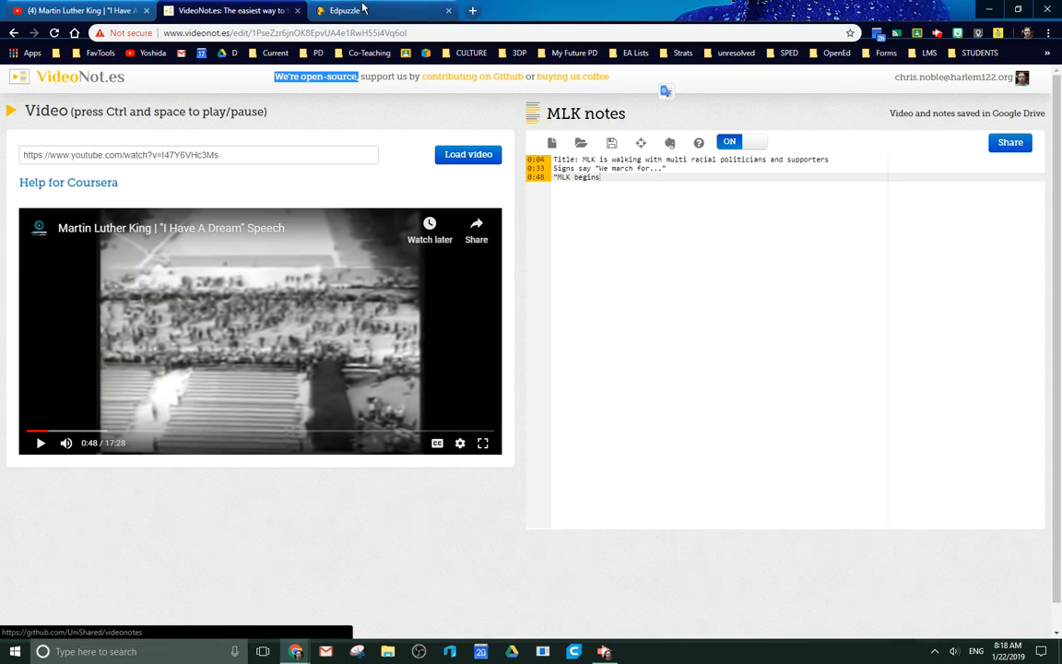
left_click(366, 11)
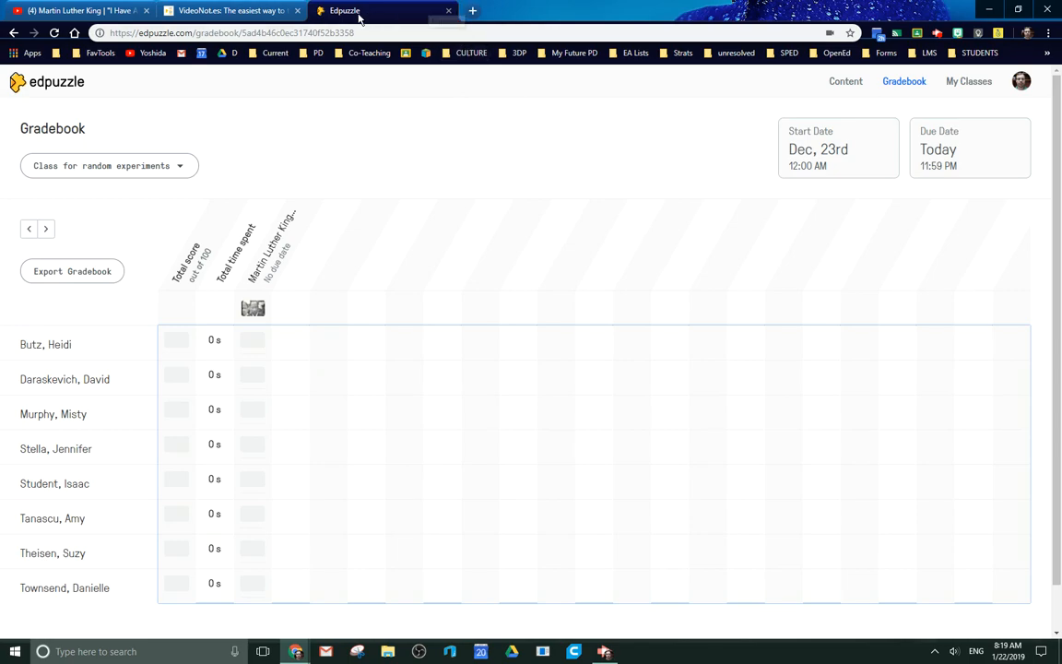
left_click(210, 11)
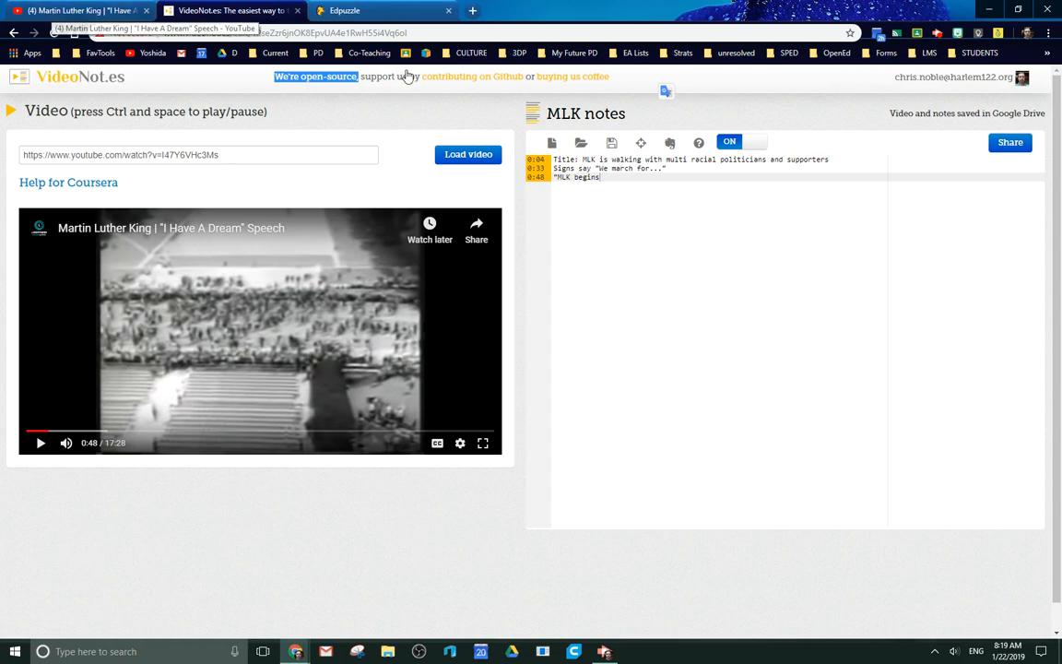